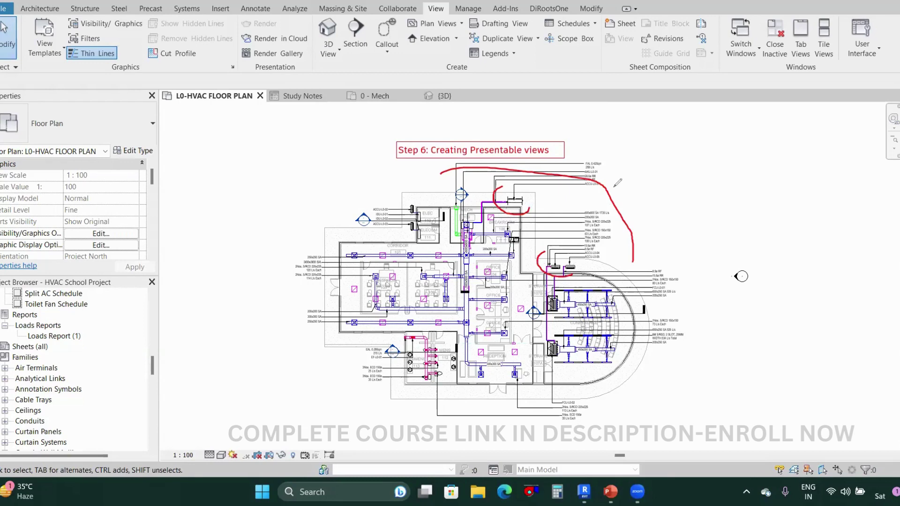
Start placing a perspective camera from the 3D View menu
mouse_move(658, 127)
left_mouse_down()
mouse_move(623, 179)
mouse_move(648, 169)
left_mouse_up()
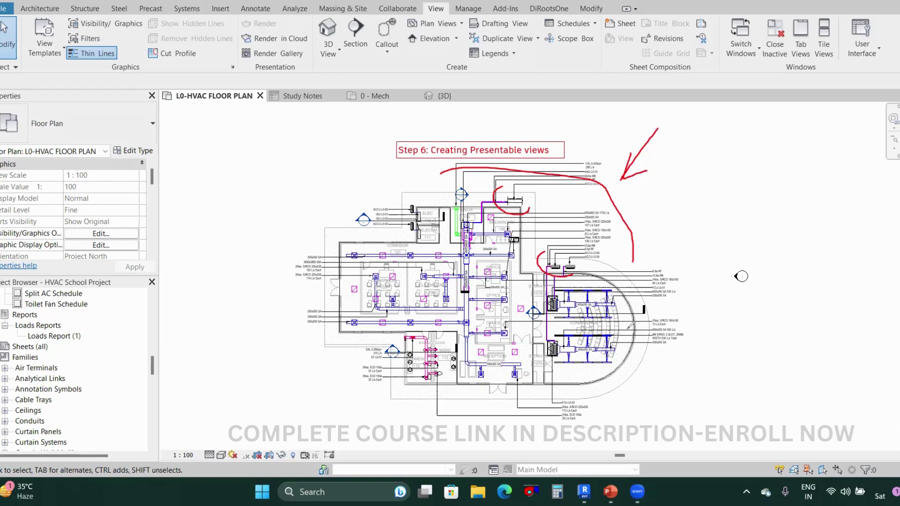
mouse_move(630, 323)
left_mouse_down()
mouse_move(582, 320)
mouse_move(589, 330)
left_mouse_up()
key("Escape")
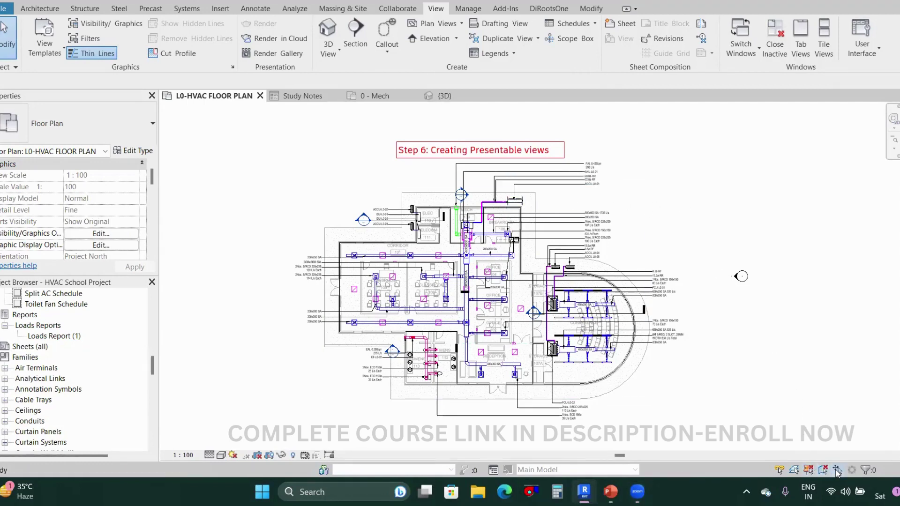
left_click(329, 50)
left_click(347, 96)
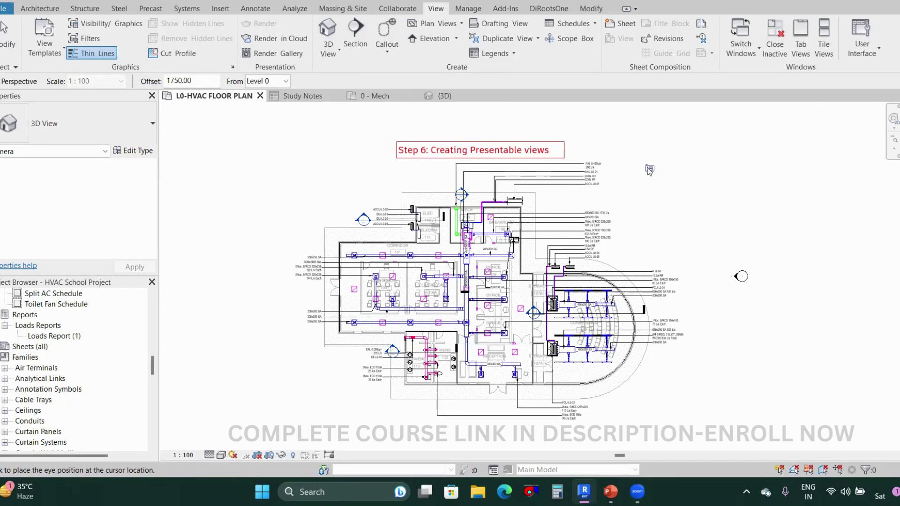
scroll(651, 172, "up", 1)
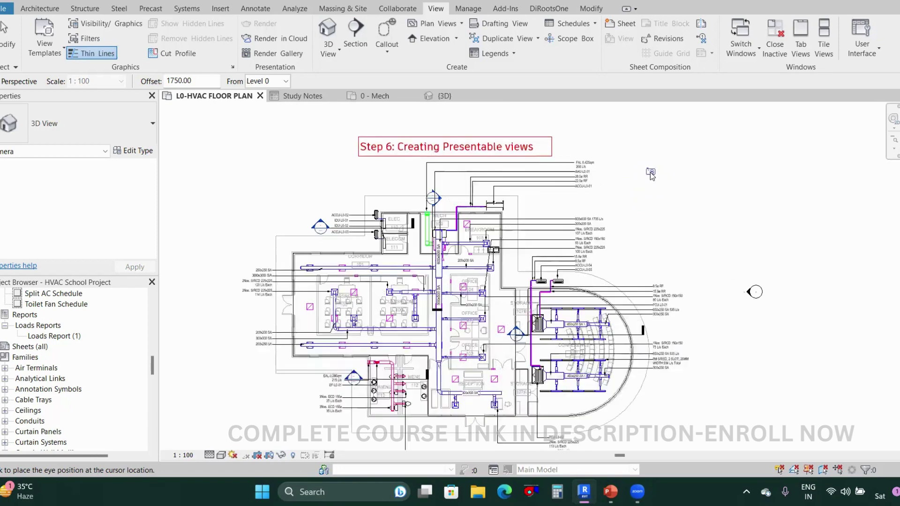
scroll(645, 183, "up", 1)
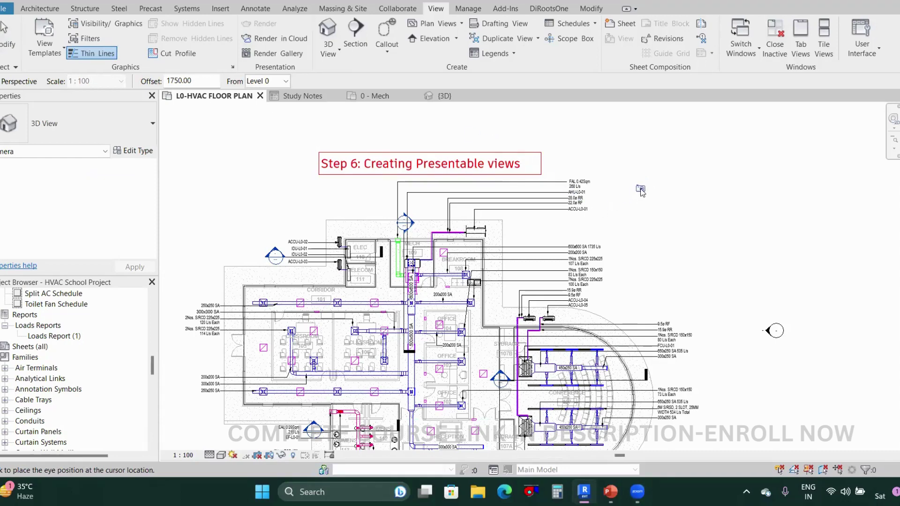
scroll(641, 186, "down", 3)
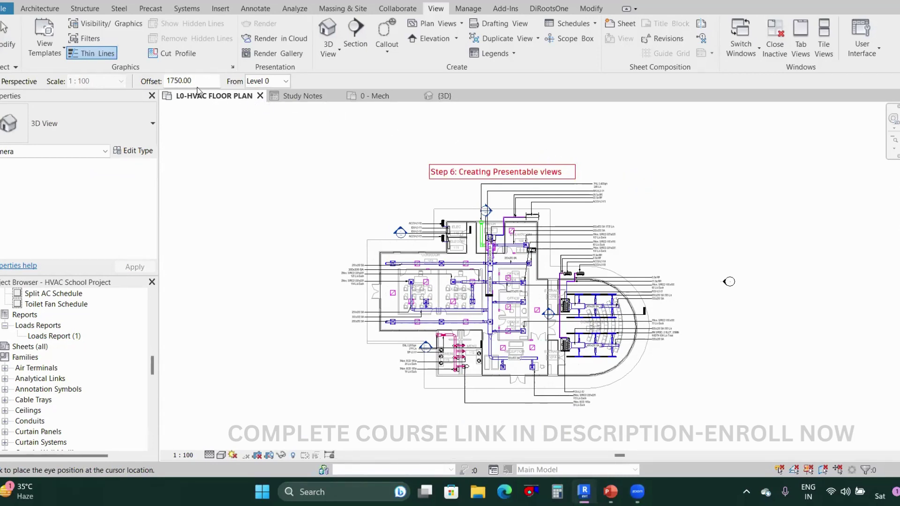
Base the camera on Level 0, with the eye at the plan's upper right aimed toward the lower left
left_click(272, 86)
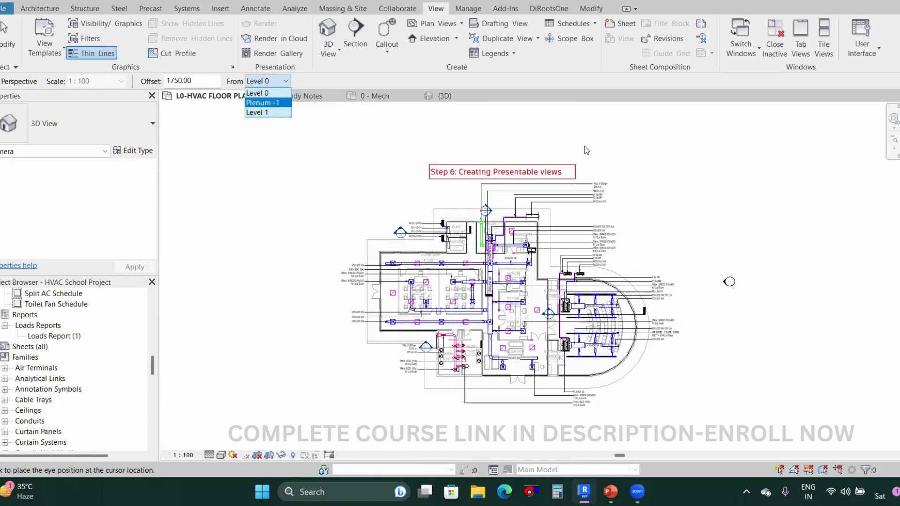
left_click(266, 97)
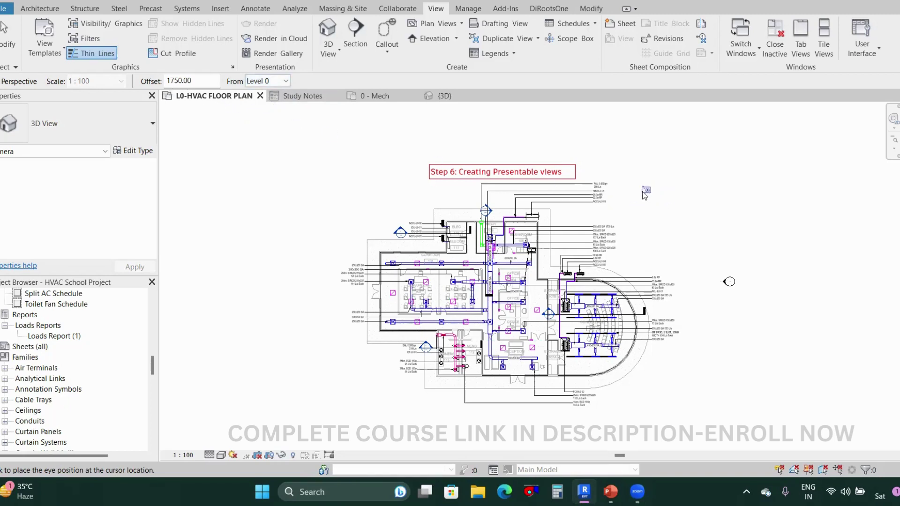
left_click(639, 165)
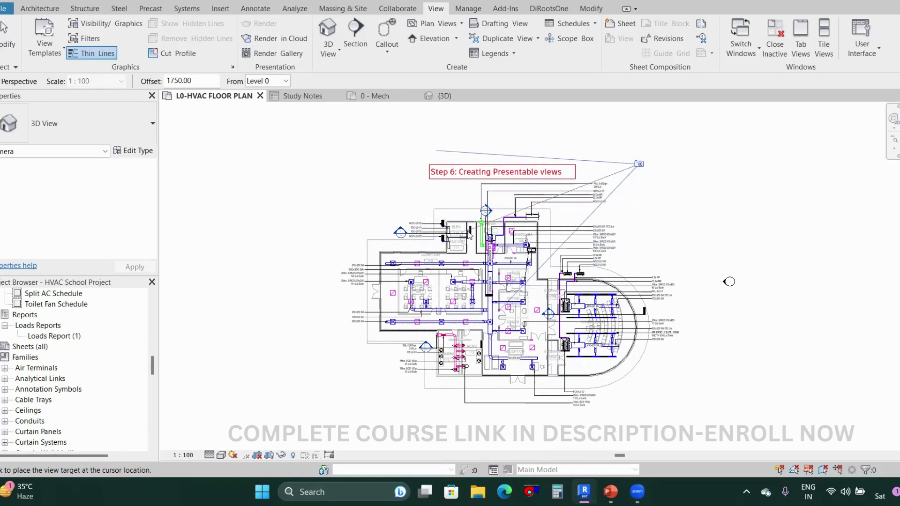
left_click(424, 371)
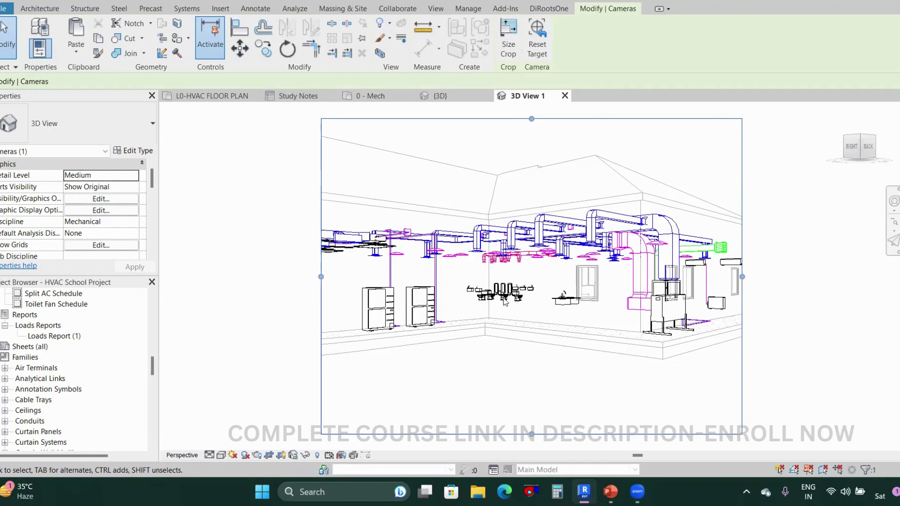
Close the 0 - Mech, Study Notes and {3D} views and dock 3D View 1 beside the L0-HVAC floor plan
middle_click_drag(516, 366, 516, 361)
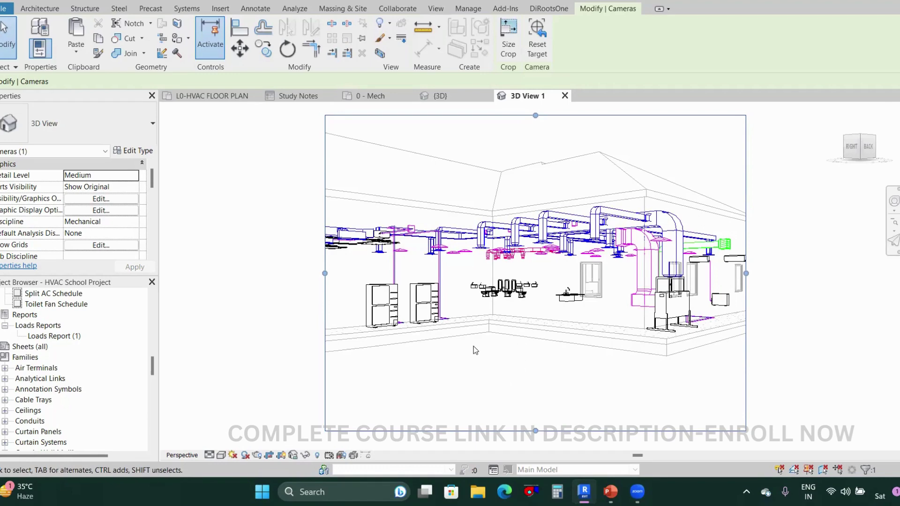
left_click(314, 369)
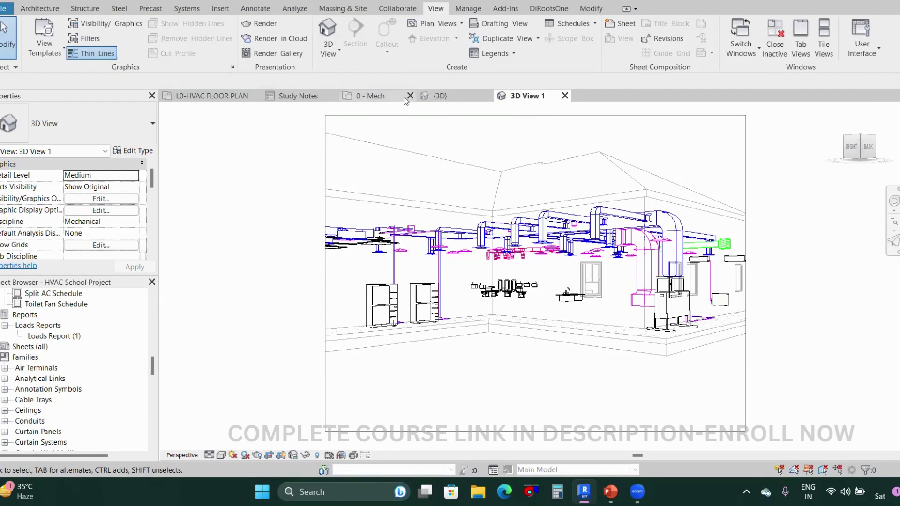
left_click(191, 96)
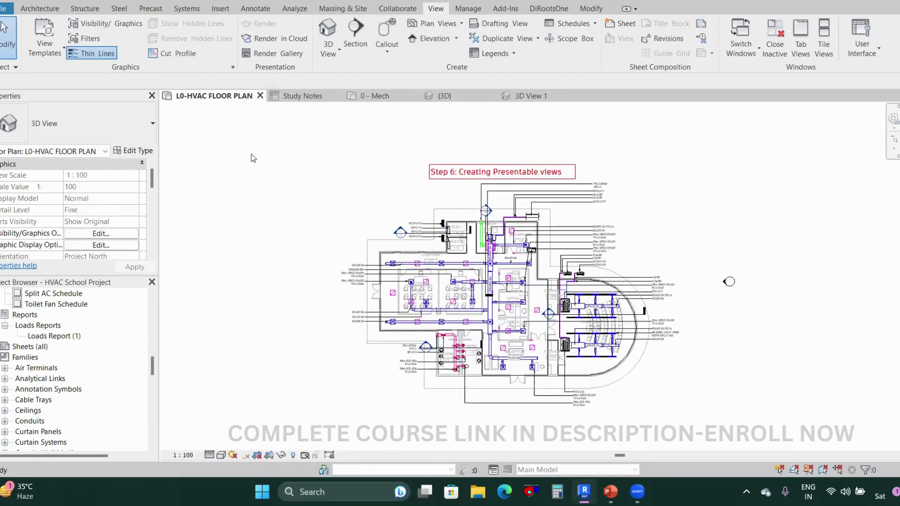
left_click(414, 96)
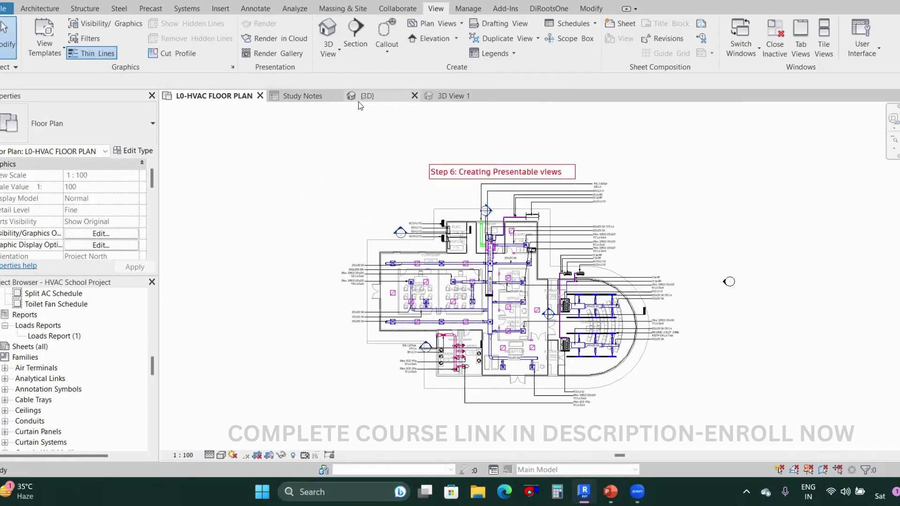
left_click(337, 96)
left_click(337, 96)
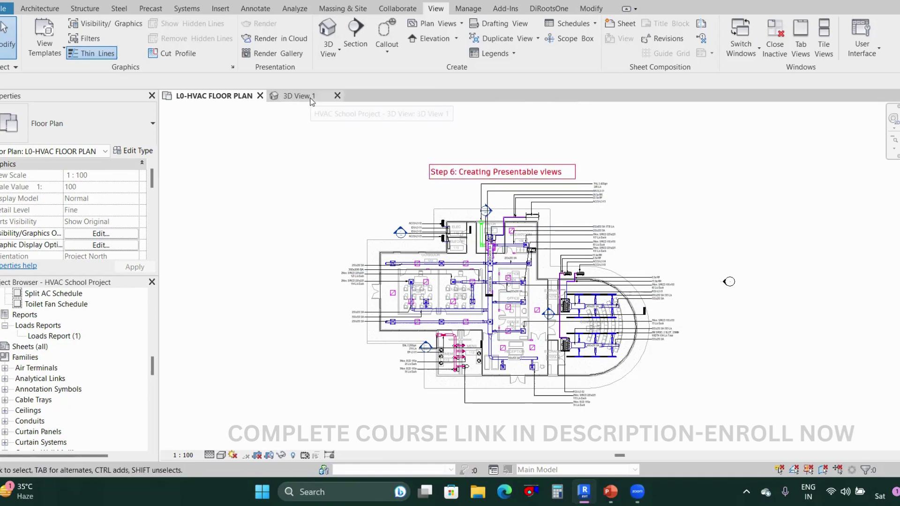
left_click_drag(311, 96, 689, 291)
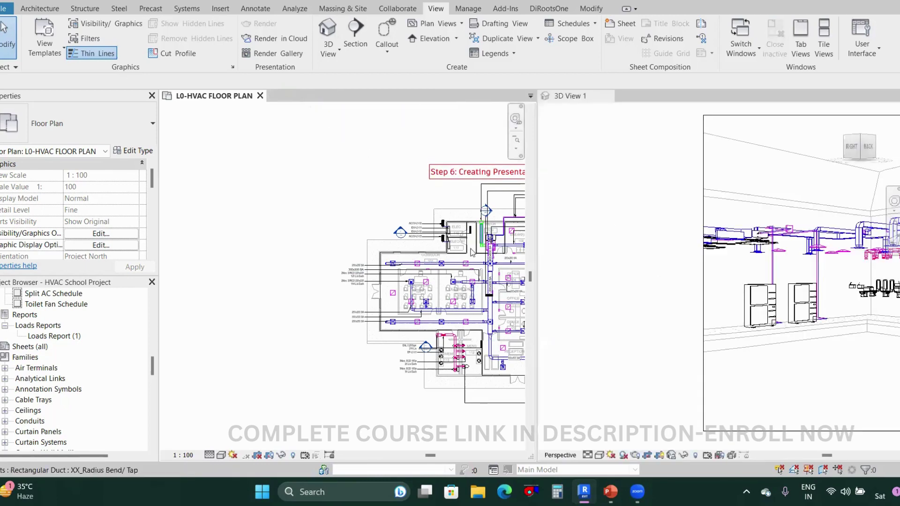
Fit 3D View 1 to its crop region and select the camera so it shows on the floor plan
left_click(693, 301)
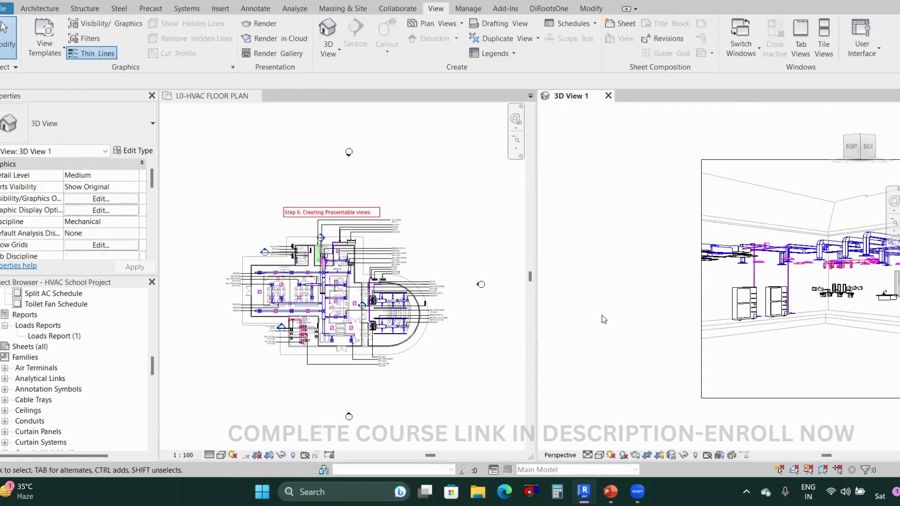
key("z")
key("f")
scroll(699, 328, "up", 1)
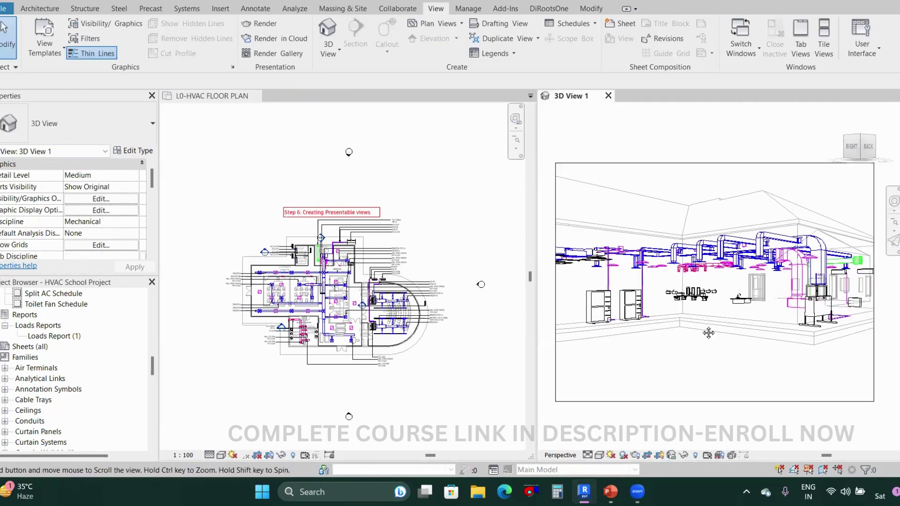
left_click(441, 227)
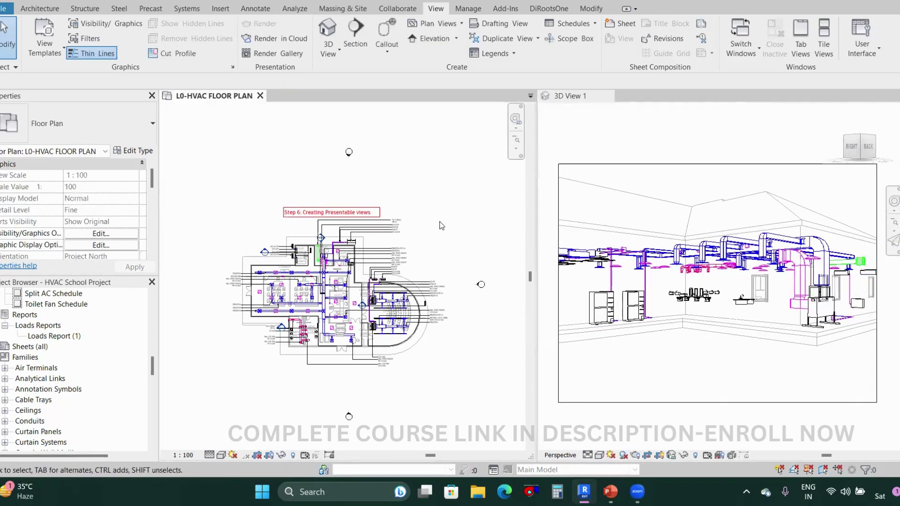
middle_click_drag(445, 257, 431, 253)
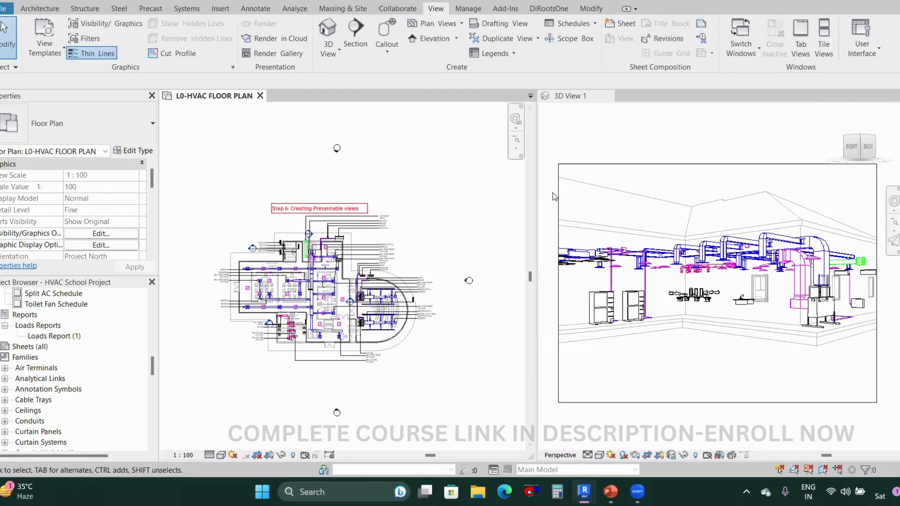
left_click(554, 230)
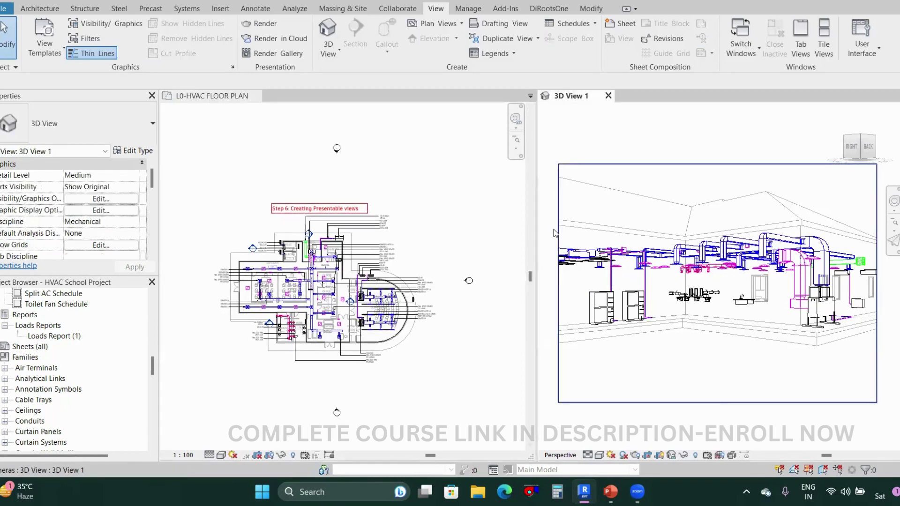
left_click(557, 230)
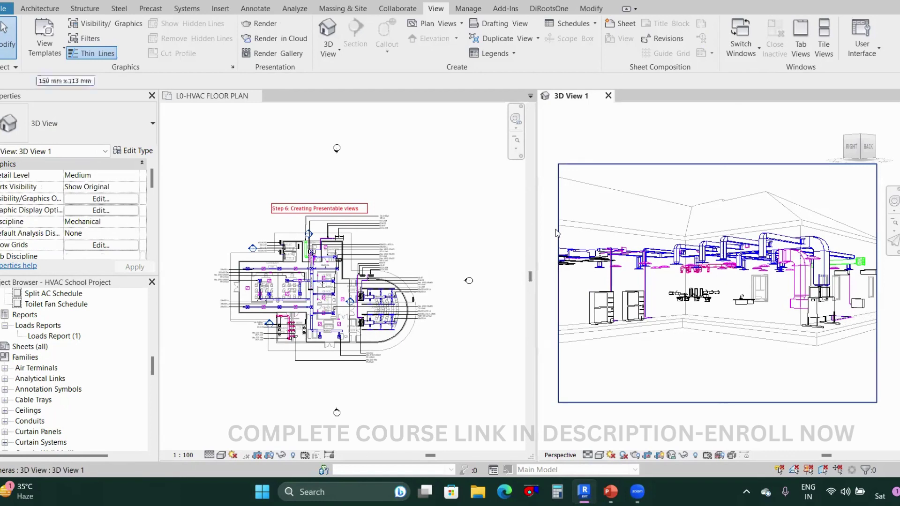
left_click(460, 239)
scroll(455, 239, "down", 2)
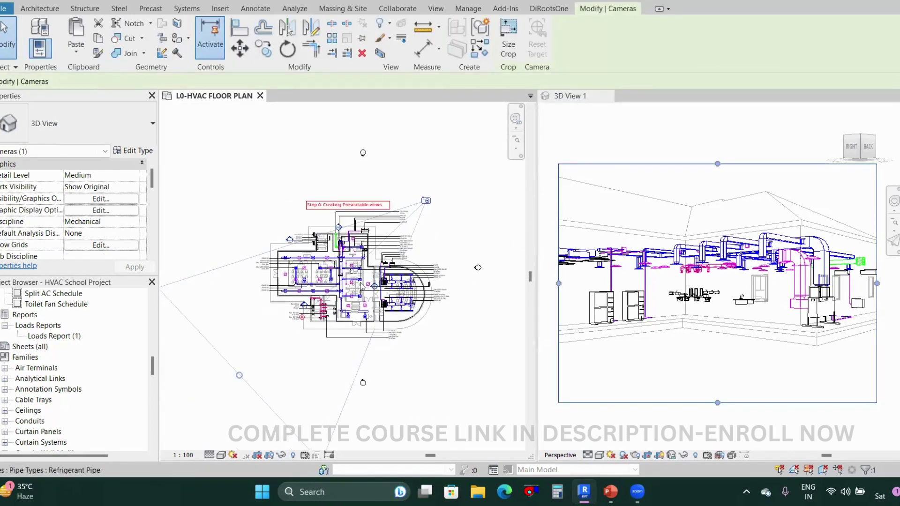
Drag the camera's target grip toward the plan's lower left to aim at the ductwork
left_click_drag(240, 378, 415, 257)
left_click(559, 310)
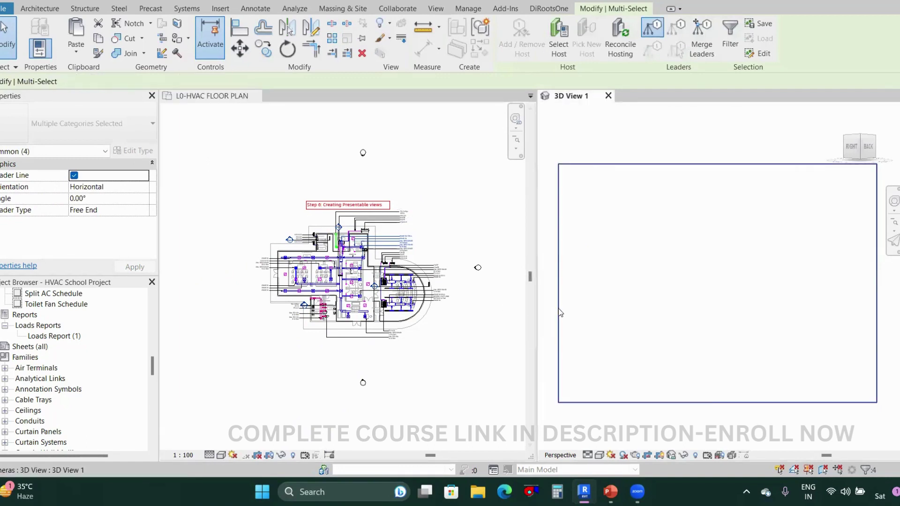
left_click(392, 234)
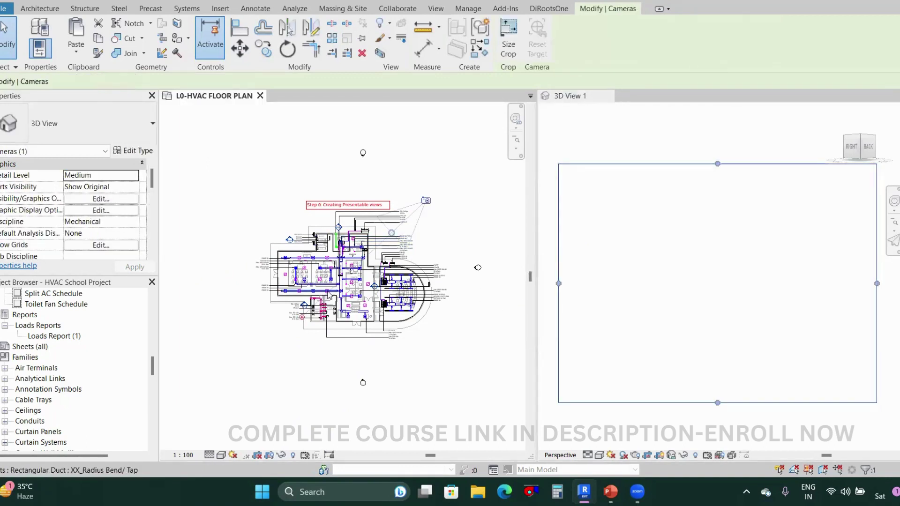
left_click(389, 244)
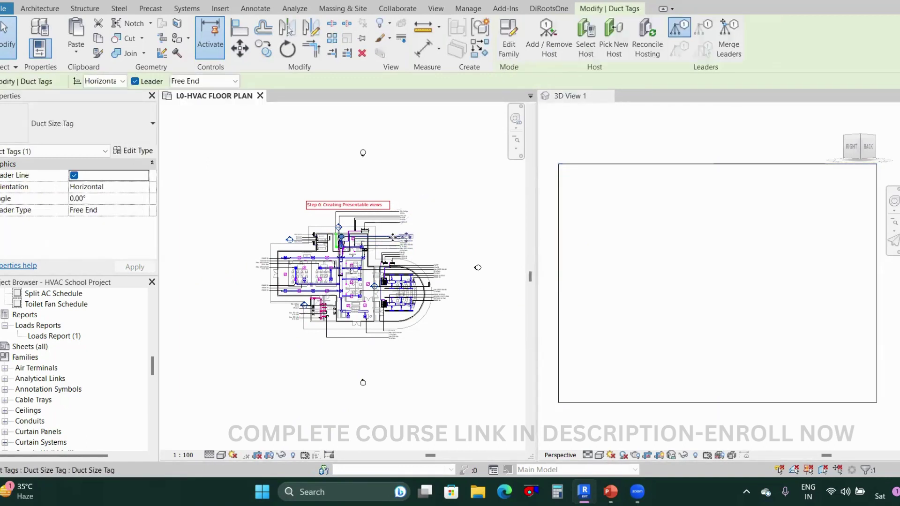
left_click(558, 321)
left_click(558, 323)
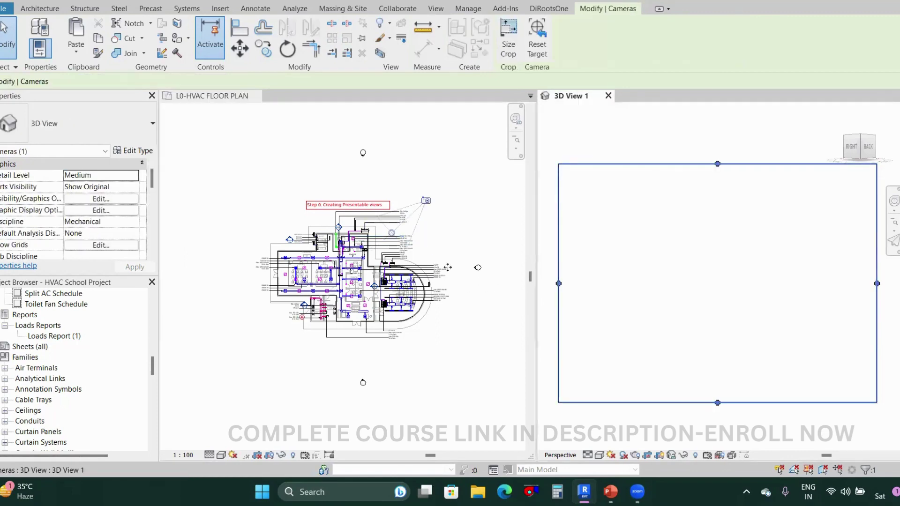
scroll(391, 237, "up", 4)
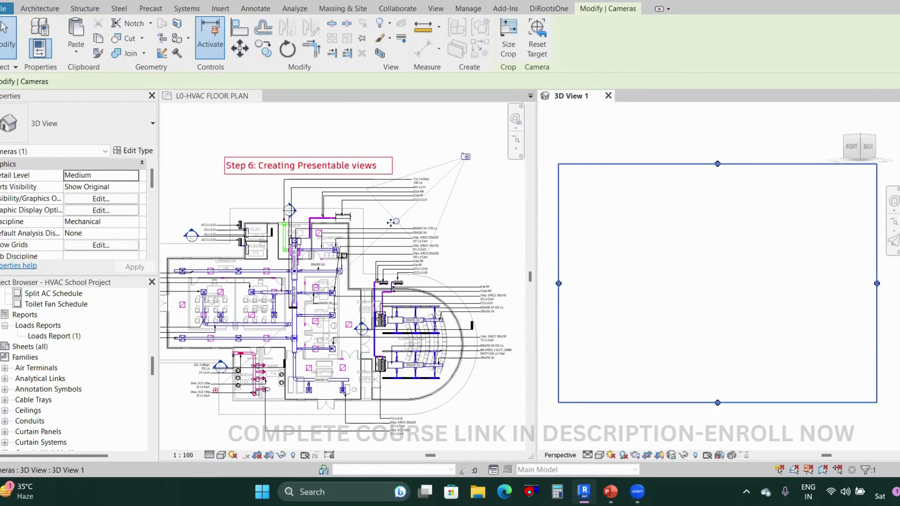
scroll(391, 223, "down", 2)
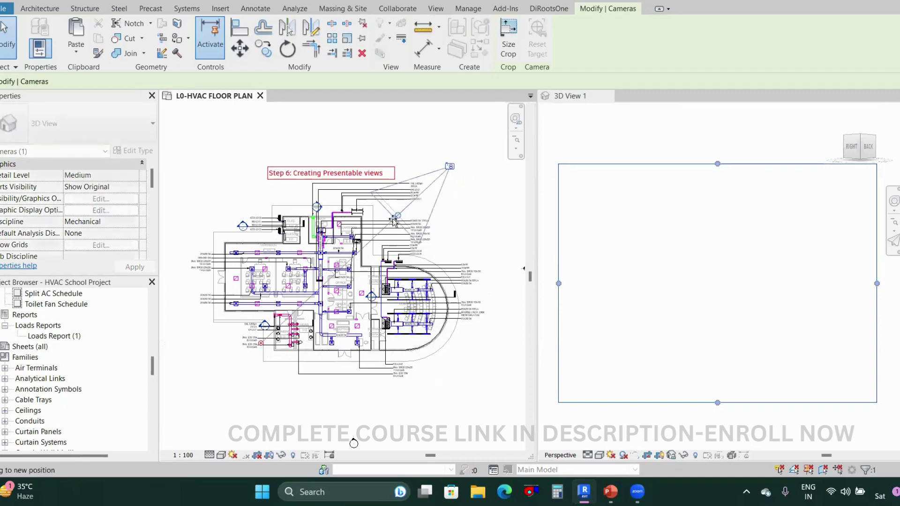
left_click_drag(392, 221, 252, 365)
scroll(255, 386, "down", 1)
scroll(495, 139, "down", 1)
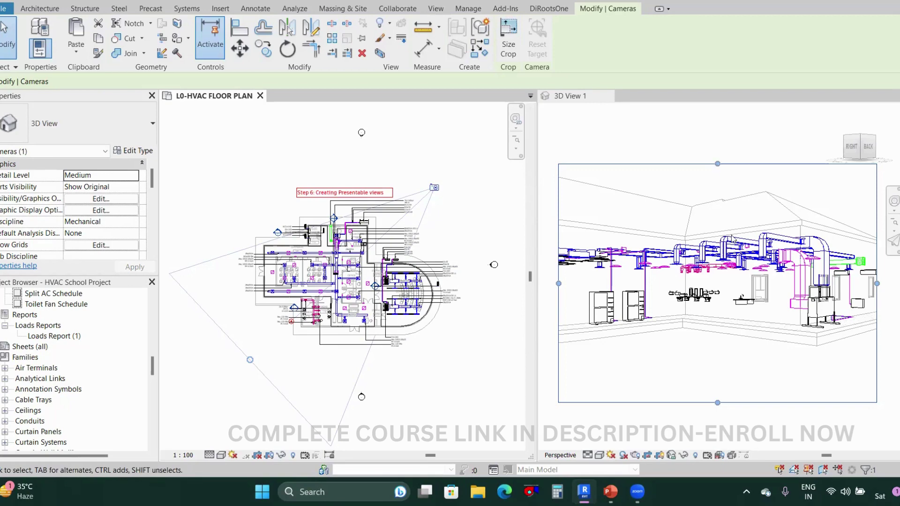
scroll(715, 241, "down", 1)
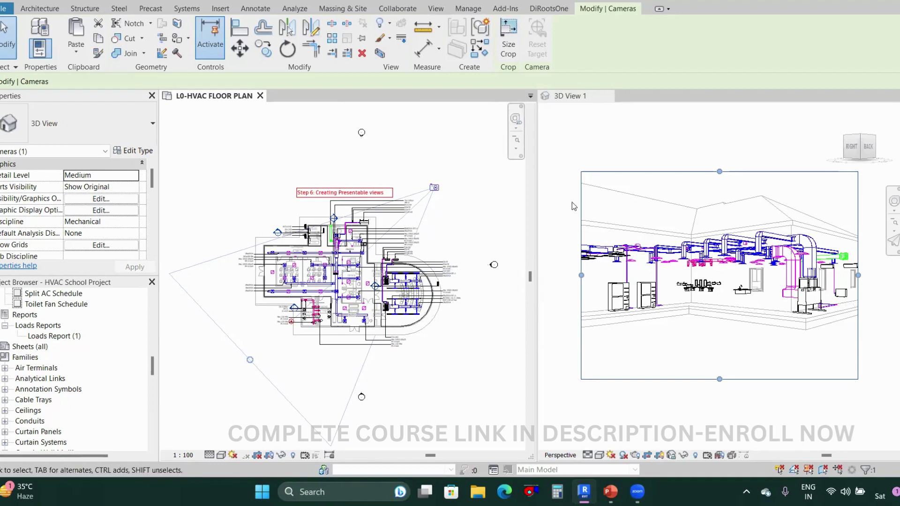
left_click(617, 142)
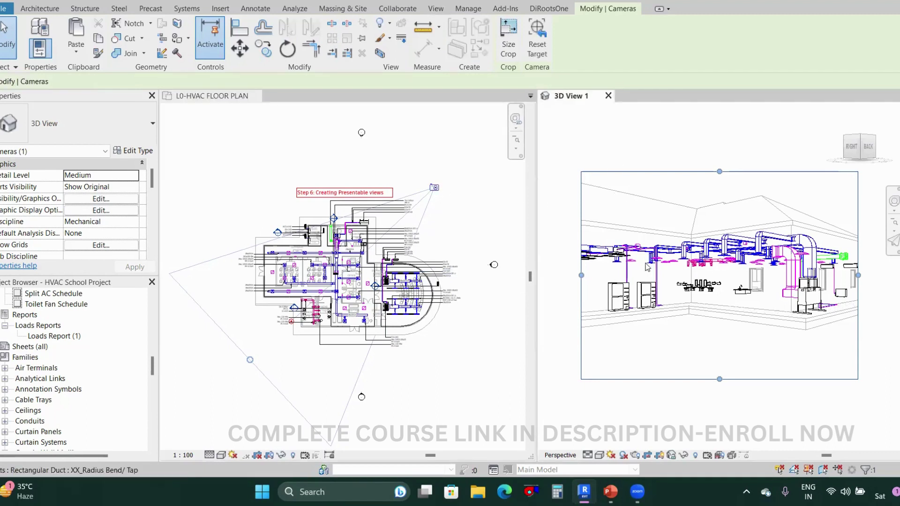
scroll(66, 229, "down", 5)
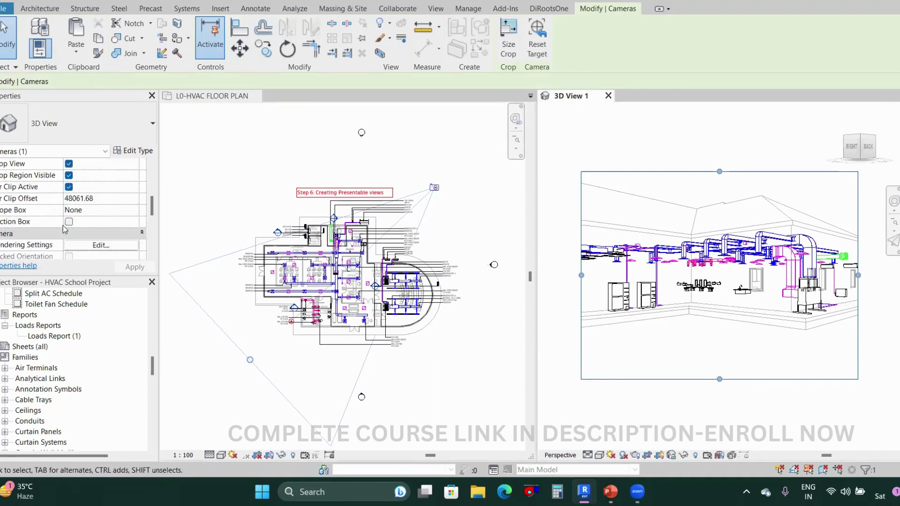
scroll(66, 229, "down", 2)
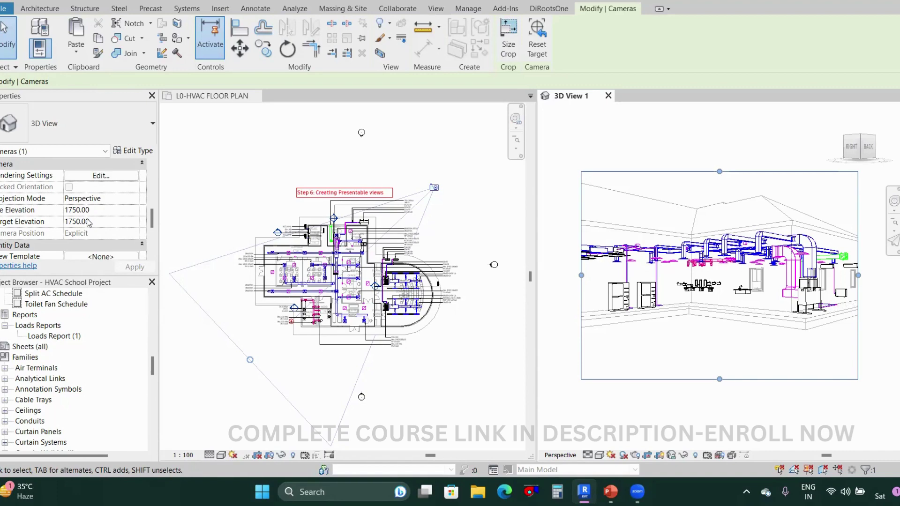
left_click_drag(107, 222, 59, 227)
left_click(108, 222)
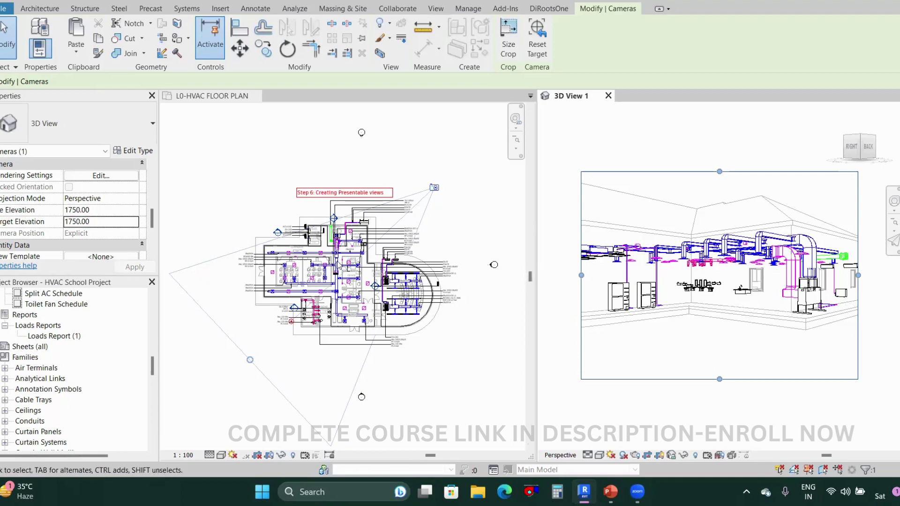
double_click(111, 223)
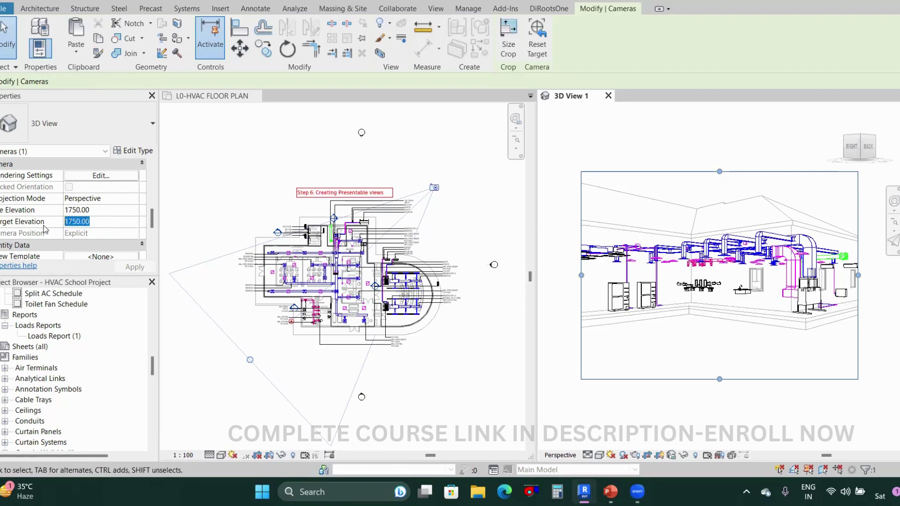
type("50")
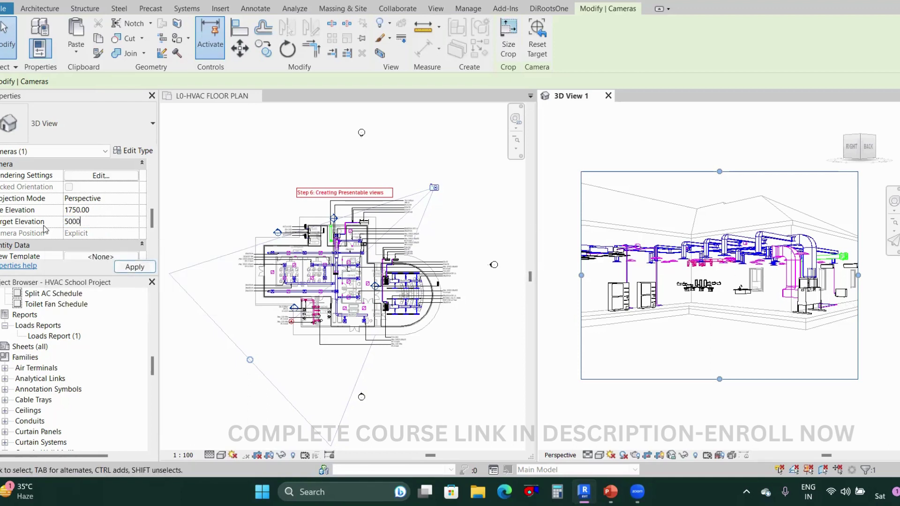
key("Return")
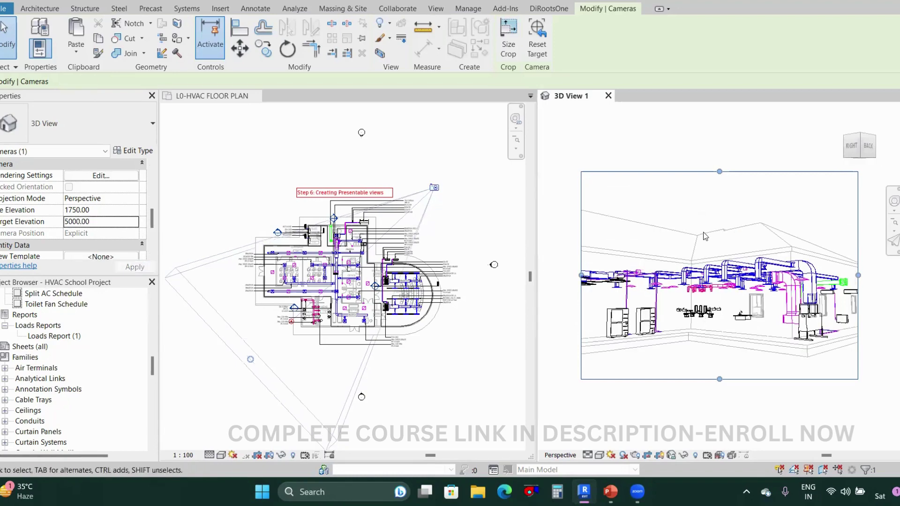
left_click(114, 226)
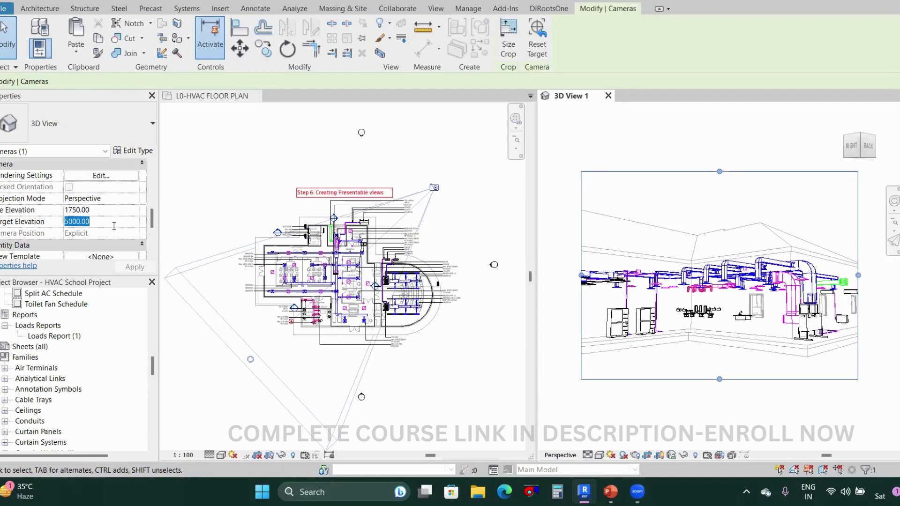
type("0")
key("Return")
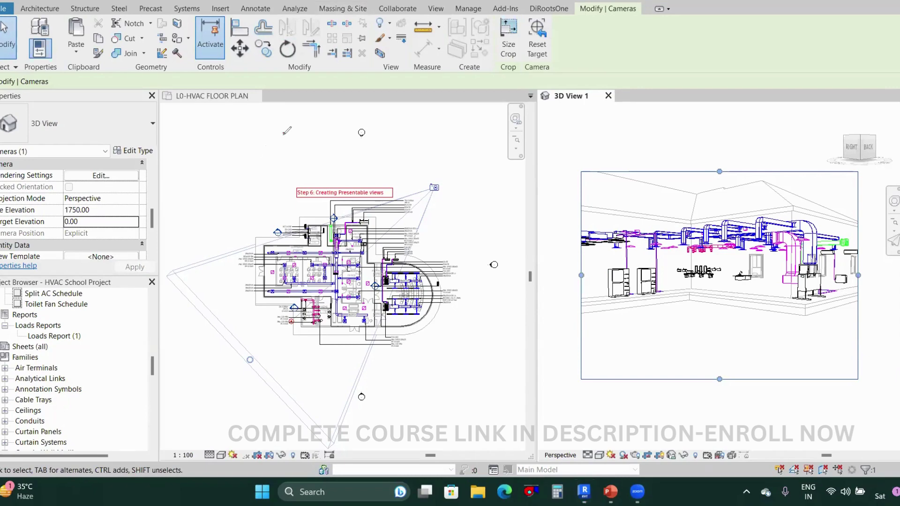
mouse_move(284, 132)
left_mouse_down()
mouse_move(284, 152)
mouse_move(285, 131)
mouse_move(285, 152)
mouse_move(267, 145)
mouse_move(181, 179)
left_mouse_up()
left_click_drag(282, 140, 179, 140)
mouse_move(280, 136)
left_mouse_down()
mouse_move(182, 110)
mouse_move(173, 141)
mouse_move(185, 110)
left_mouse_up()
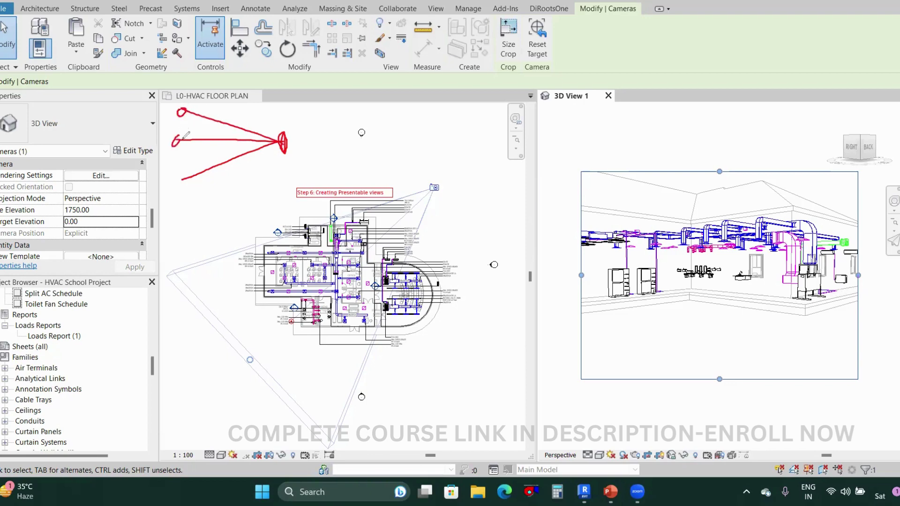
left_click_drag(185, 169, 183, 165)
key("Escape")
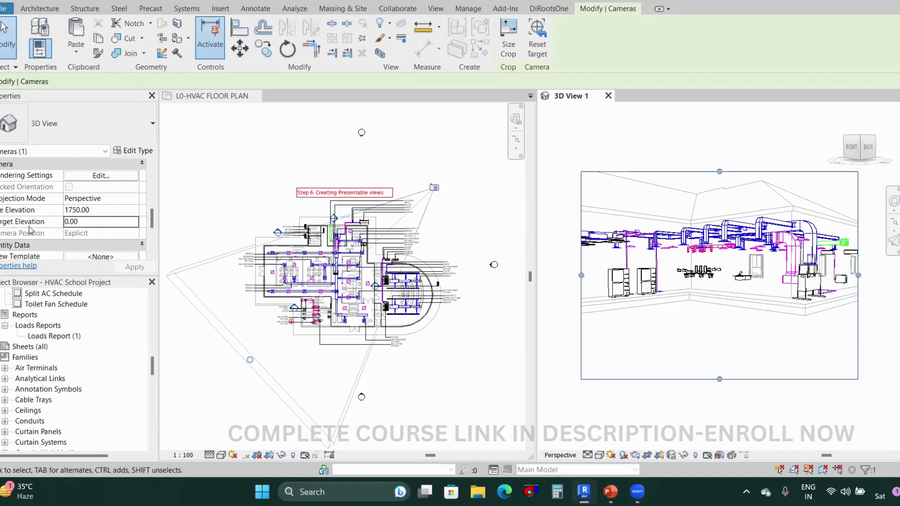
left_click(98, 222)
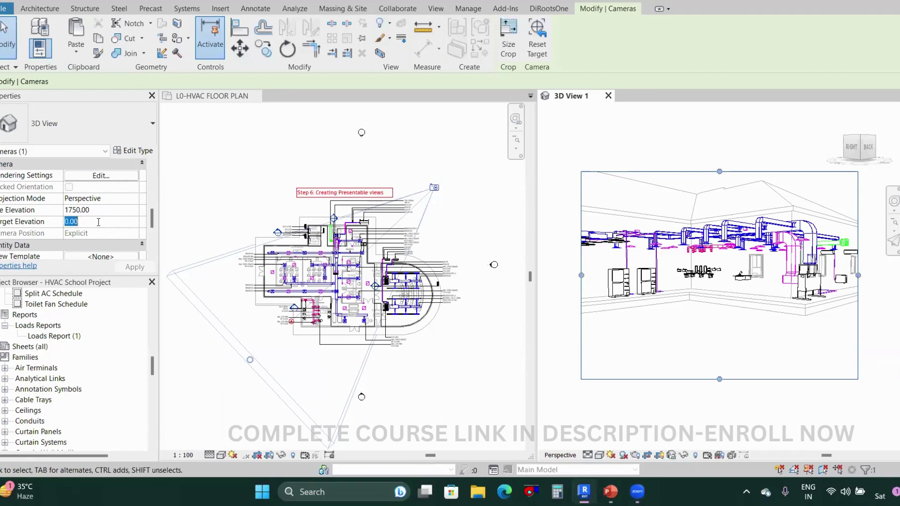
type("1750")
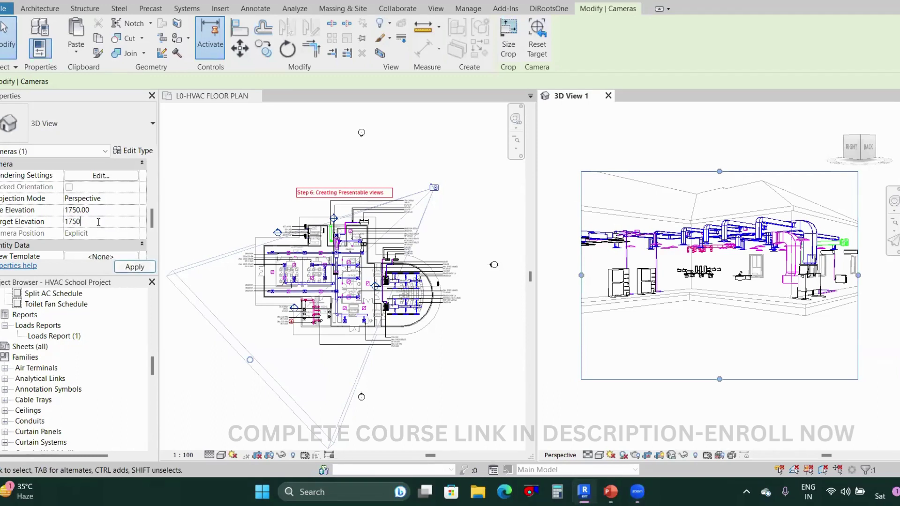
key("Return")
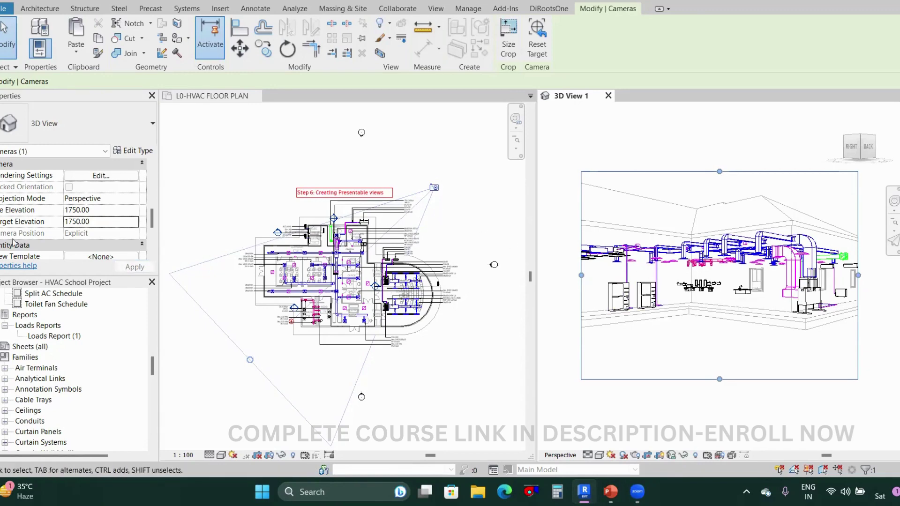
scroll(75, 252, "down", 3)
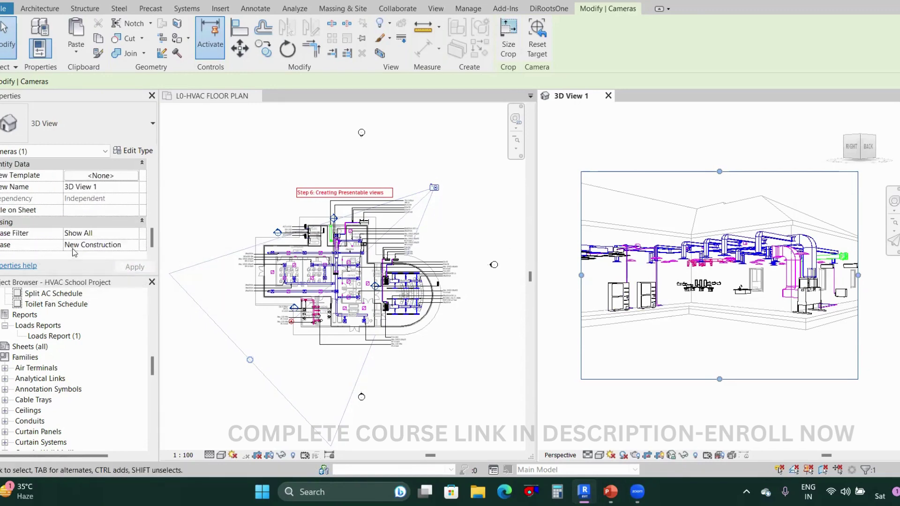
scroll(75, 252, "up", 1)
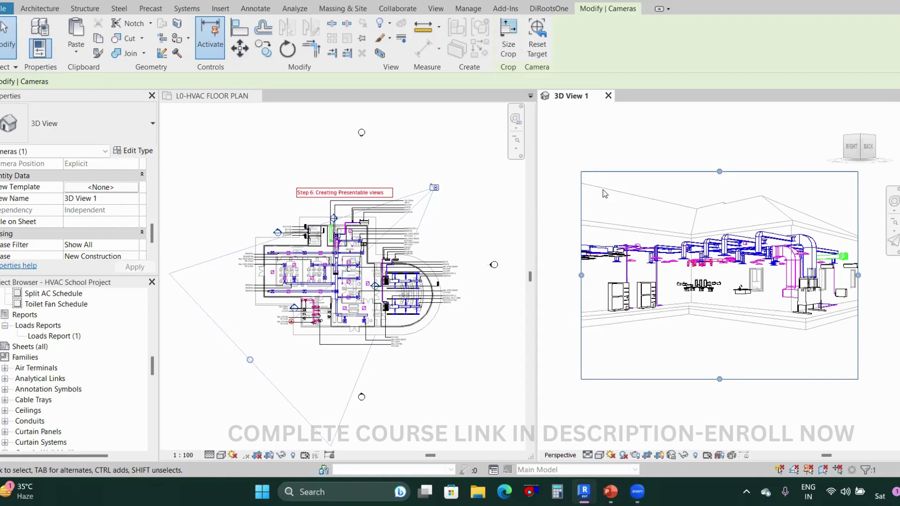
left_click(252, 96)
Bring 3D View 1 to the front, centre the model, and set its visual style to Hidden Line
left_click(569, 96)
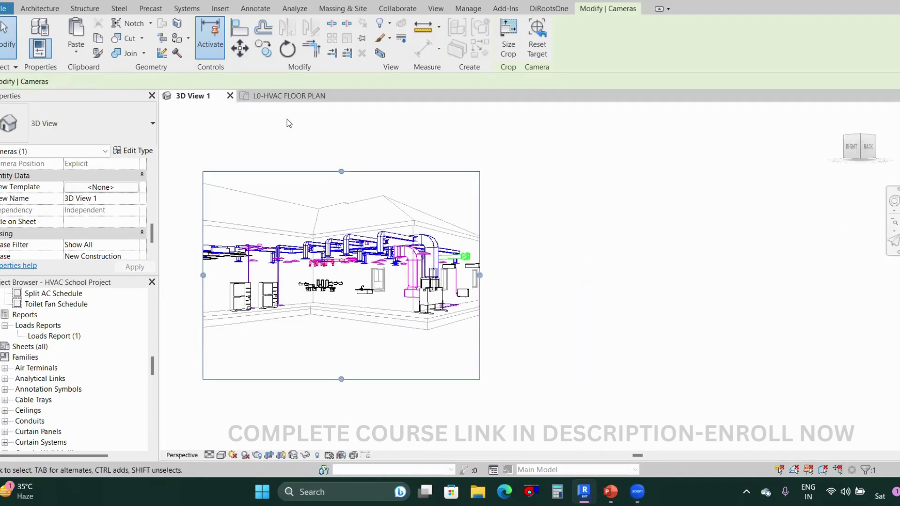
scroll(652, 276, "up", 3)
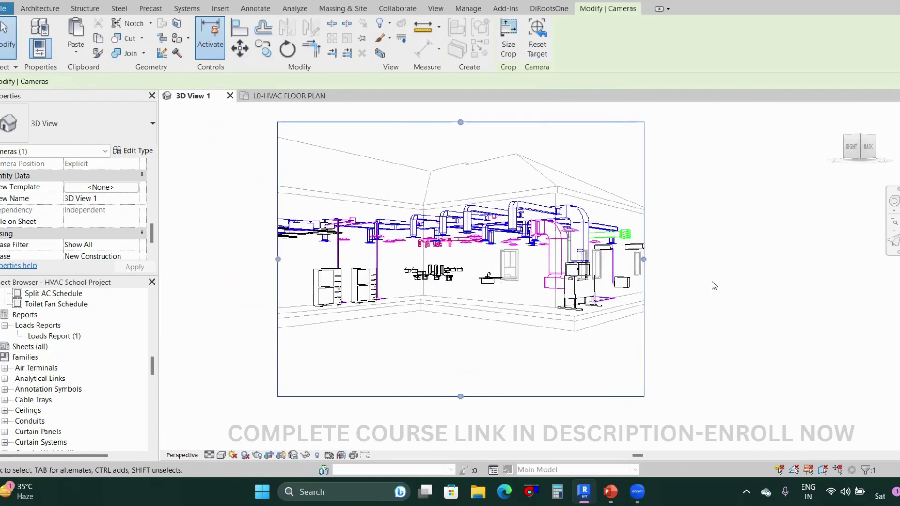
left_click(710, 296)
middle_click_drag(709, 295, 735, 307)
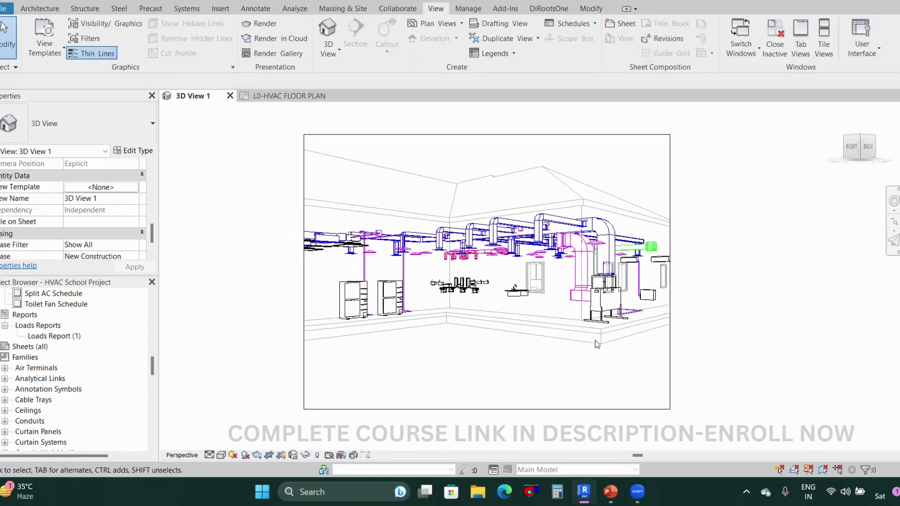
left_click(221, 455)
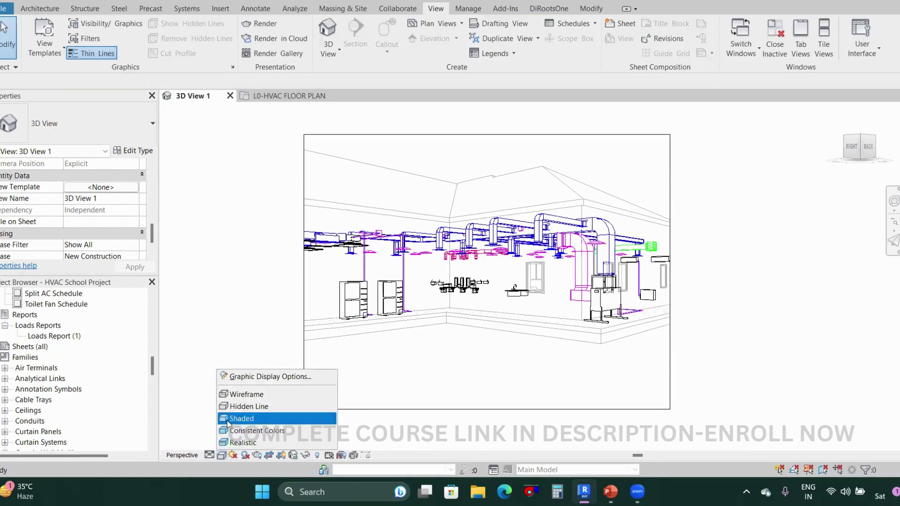
left_click(249, 406)
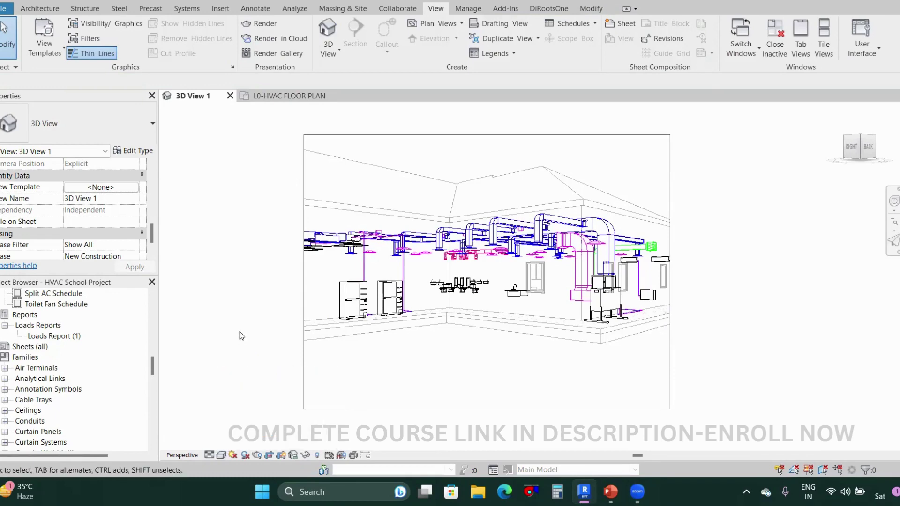
Pick ME_3DView_HVAC in the Assign View Template dialog and confirm it for 3D View 1
left_click(100, 187)
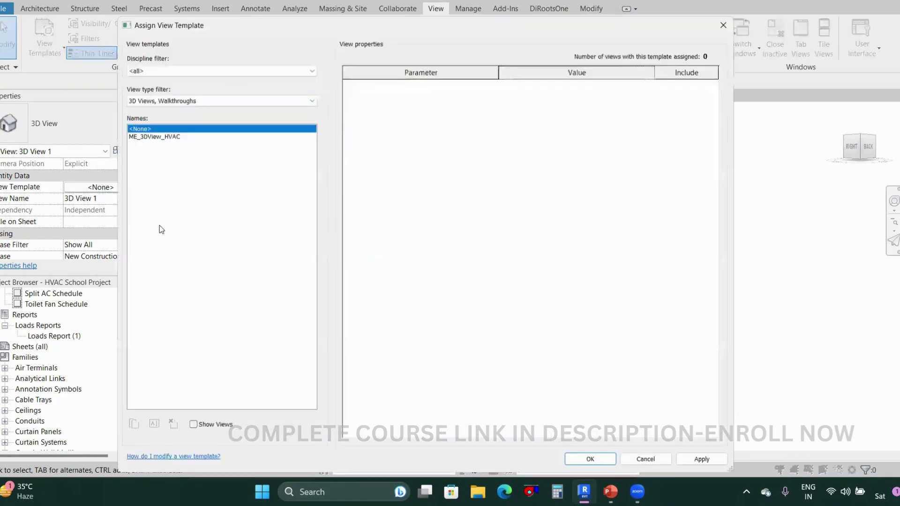
left_click(162, 136)
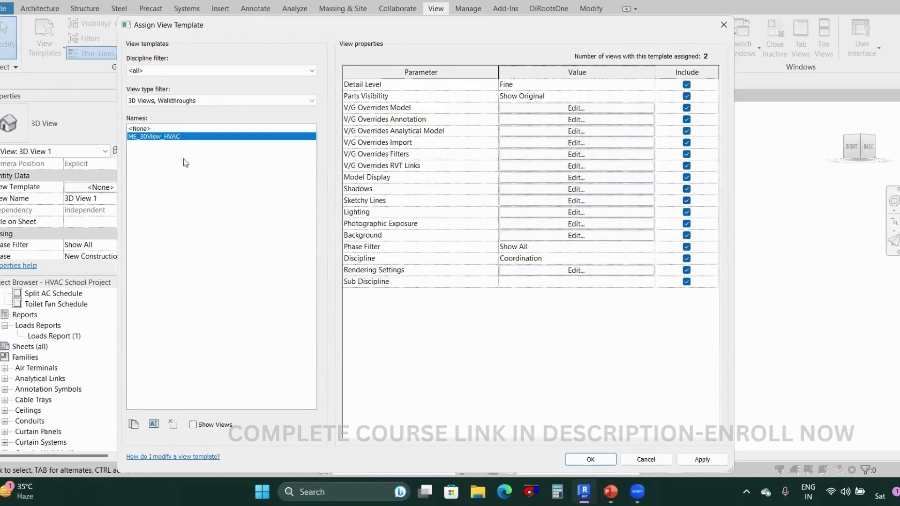
left_click(590, 460)
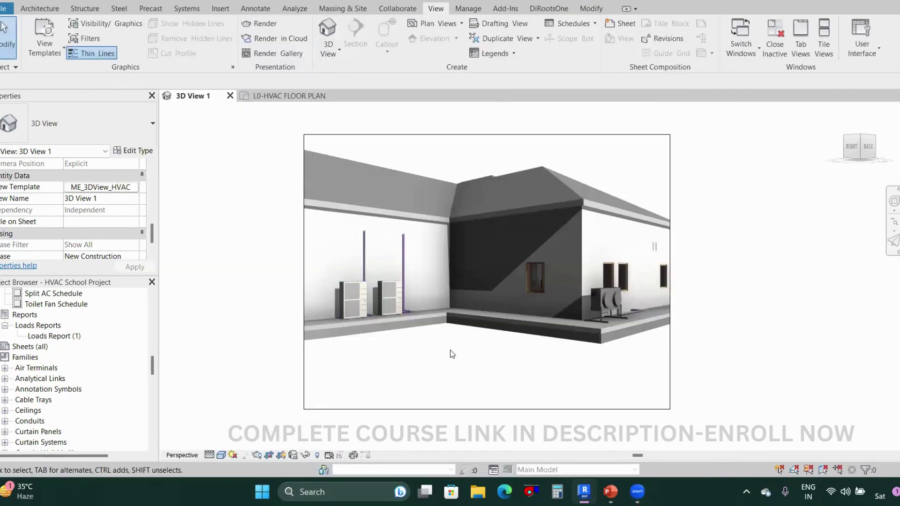
Shift the framed house, then expand Coordination in the Project Browser to show its 3D Views
middle_click_drag(458, 361, 500, 368)
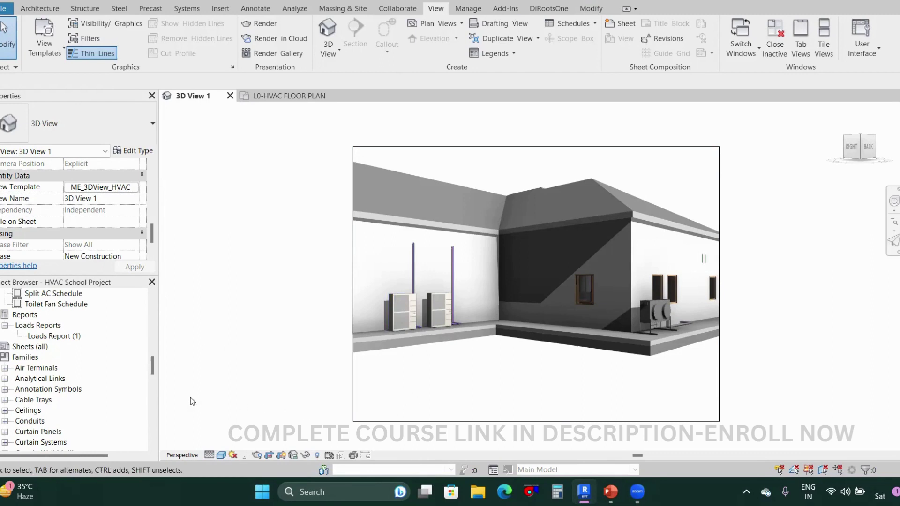
scroll(87, 382, "up", 15)
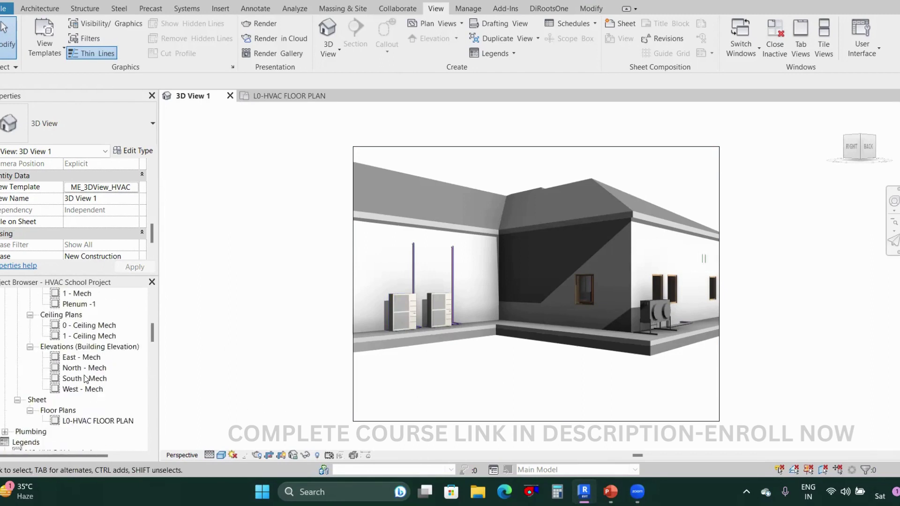
scroll(84, 379, "up", 3)
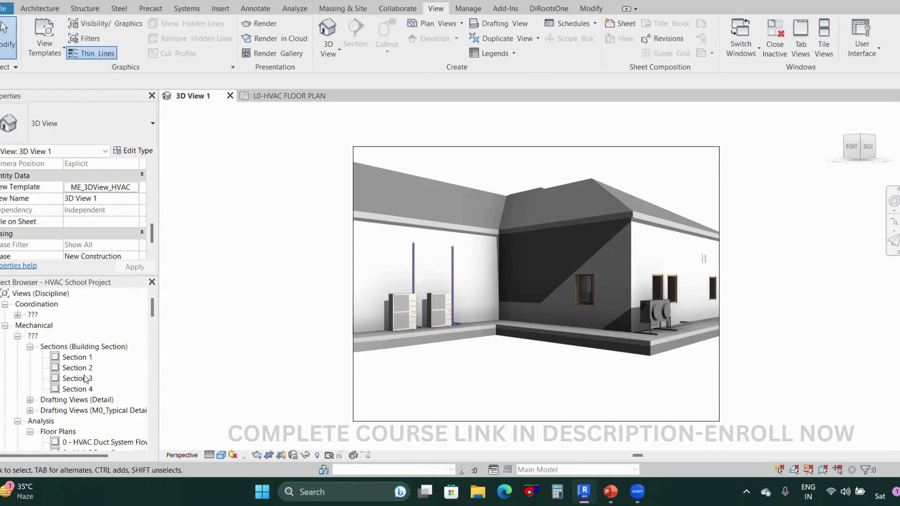
left_click(18, 315)
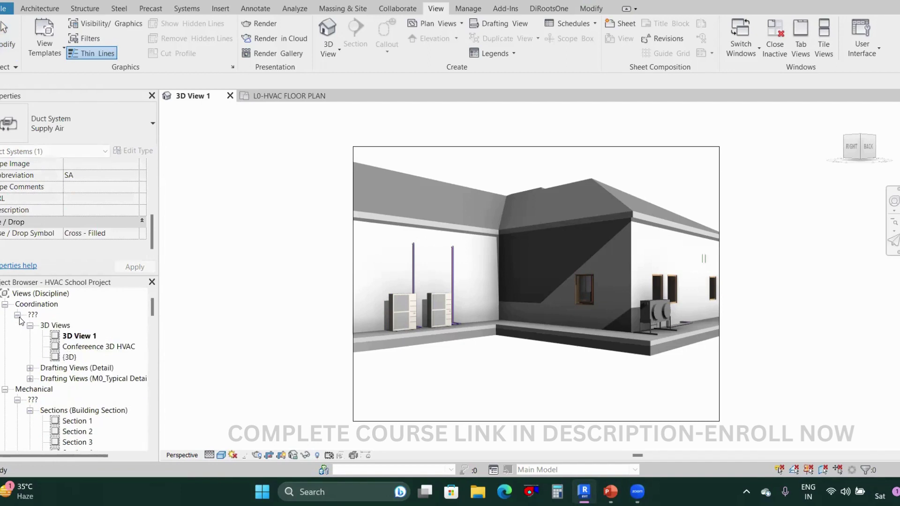
Rename 3D View 1 in the Project Browser to 'Exterior View'
left_click(75, 337)
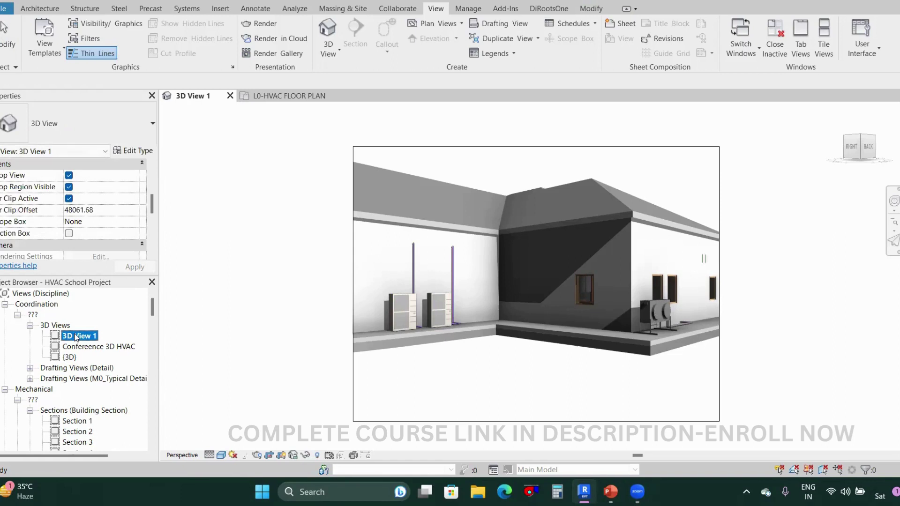
left_click(79, 336)
type("Exterio")
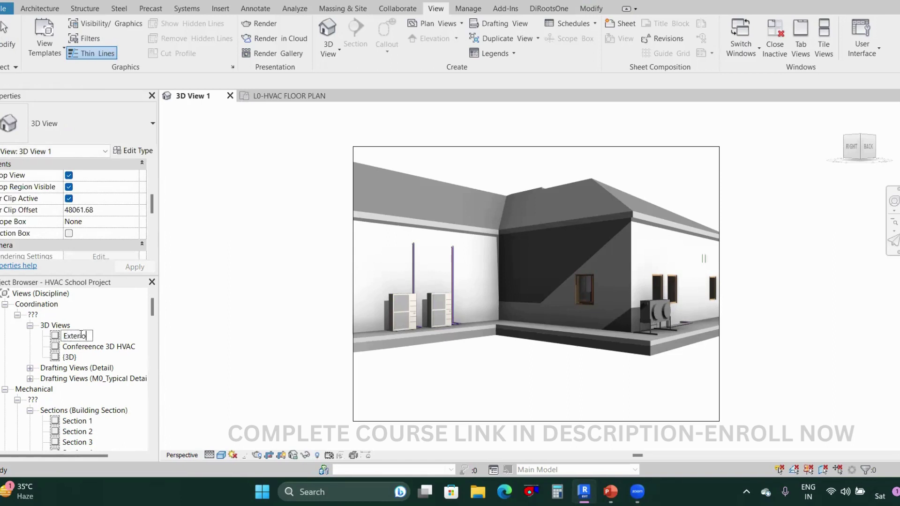
type("orO")
key("BackSpace")
key("BackSpace")
key("BackSpace")
key("BackSpace")
type("iro 3Dutdoor")
key("BackSpace")
key("BackSpace")
key("BackSpace")
key("BackSpace")
key("BackSpace")
key("BackSpace")
key("BackSpace")
key("BackSpace")
type("TView")
key("BackSpace")
key("BackSpace")
key("BackSpace")
type("or")
left_click(363, 277)
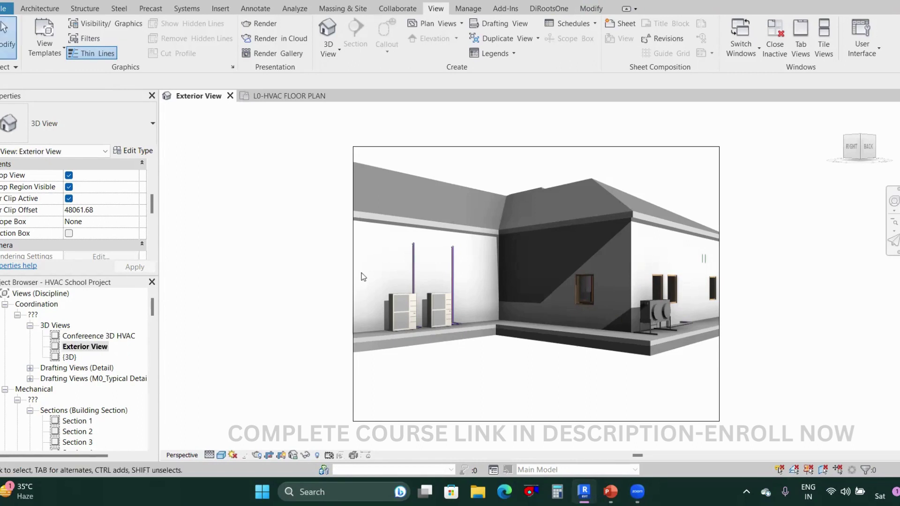
Select the crop region, then pan and orbit the camera to shift the house's angle
left_click(353, 356)
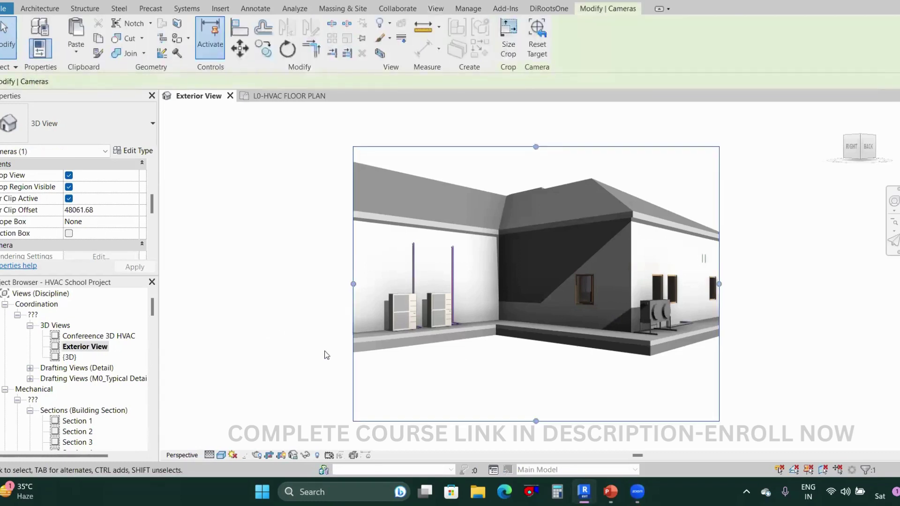
middle_click_drag(327, 355, 468, 370, "shift")
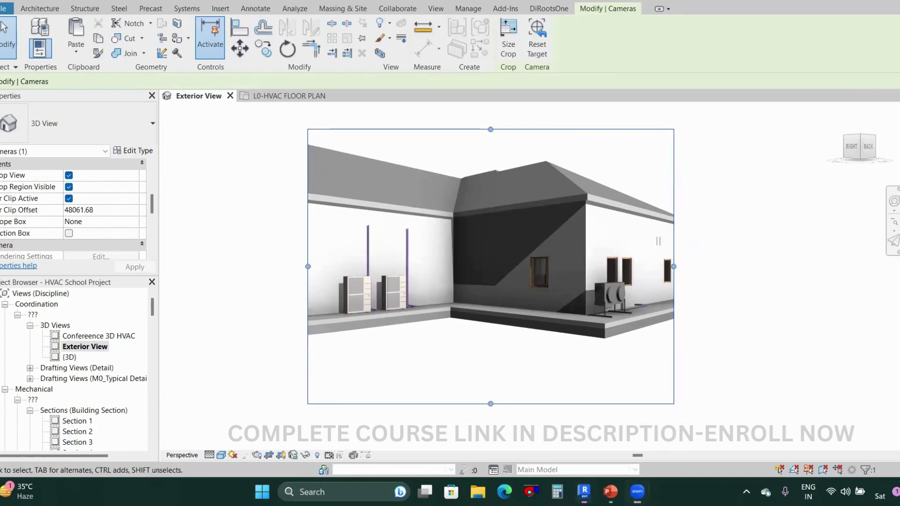
left_click(595, 356)
middle_click_drag(593, 361, 498, 368, "shift")
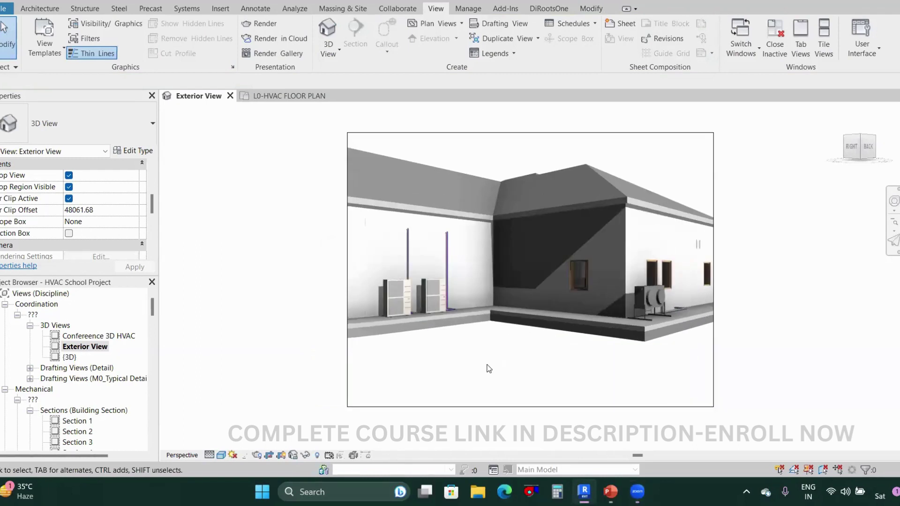
middle_click_drag(466, 377, 434, 378)
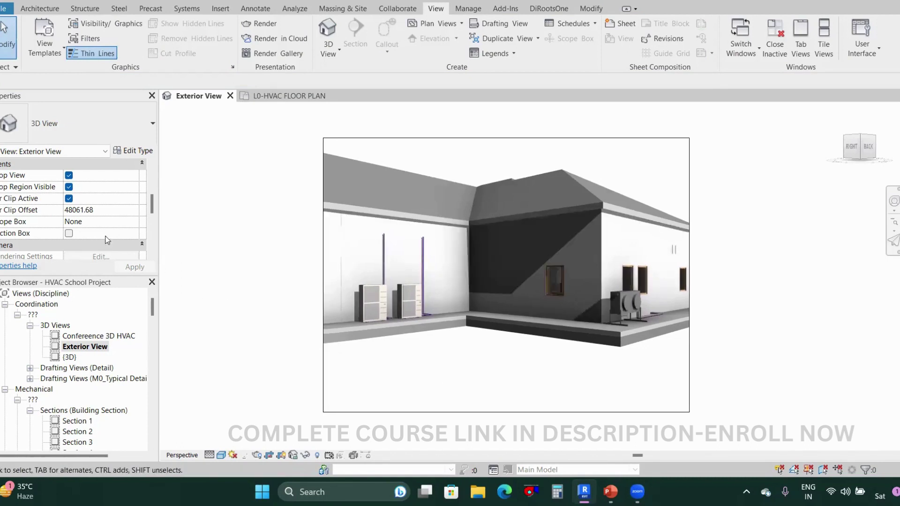
scroll(92, 233, "down", 3)
scroll(92, 232, "down", 1)
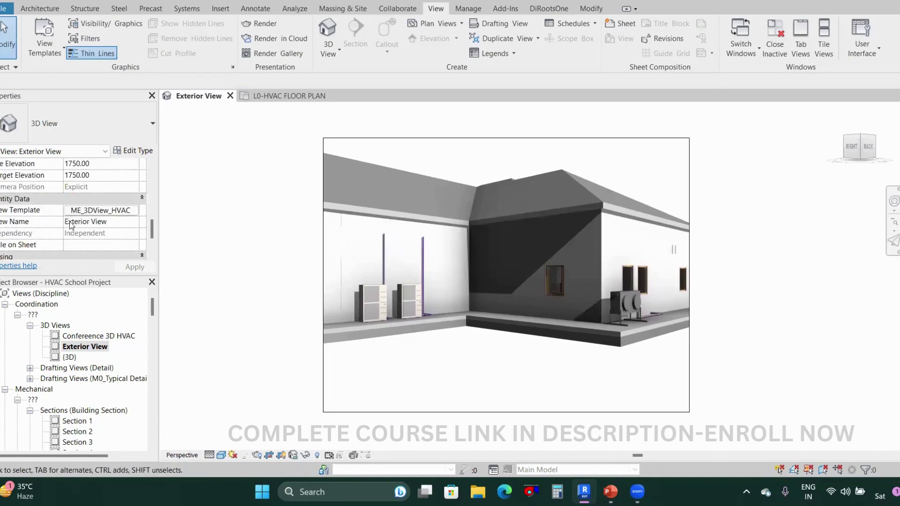
Set the Exterior View's View Template to <None>
left_click(101, 212)
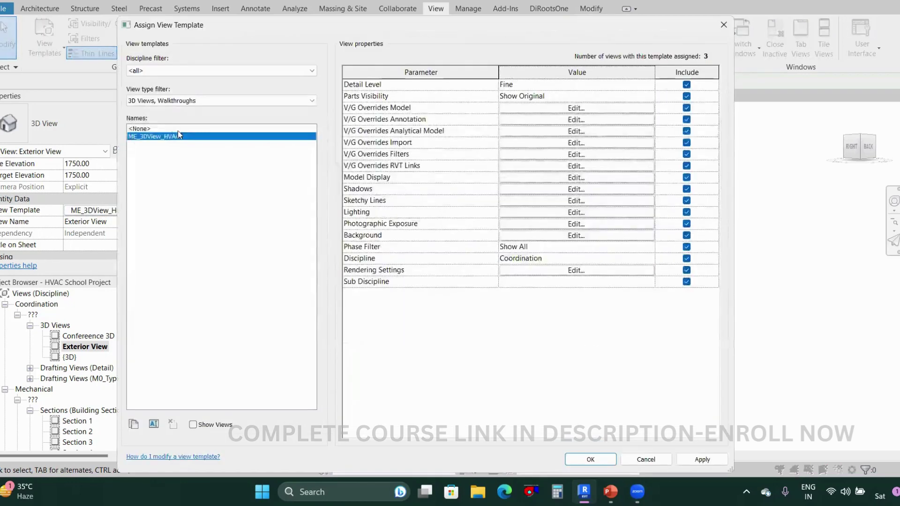
left_click(164, 129)
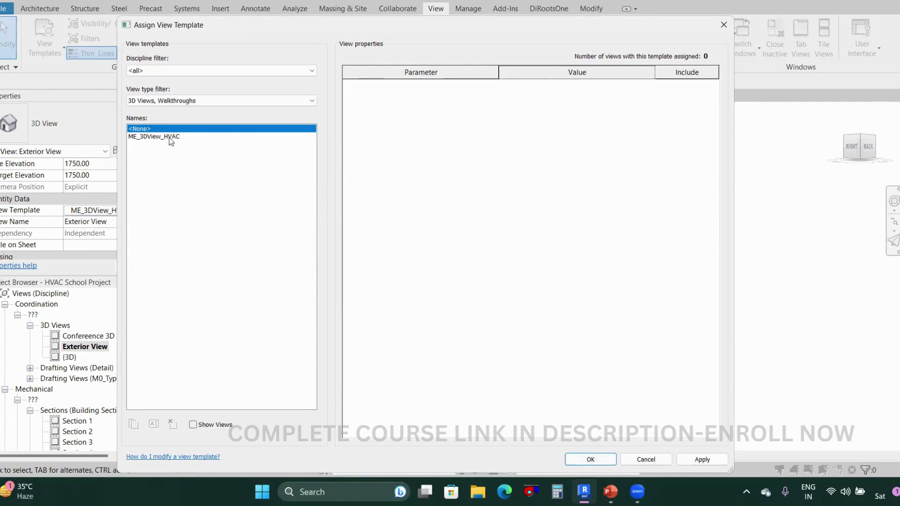
left_click(572, 462)
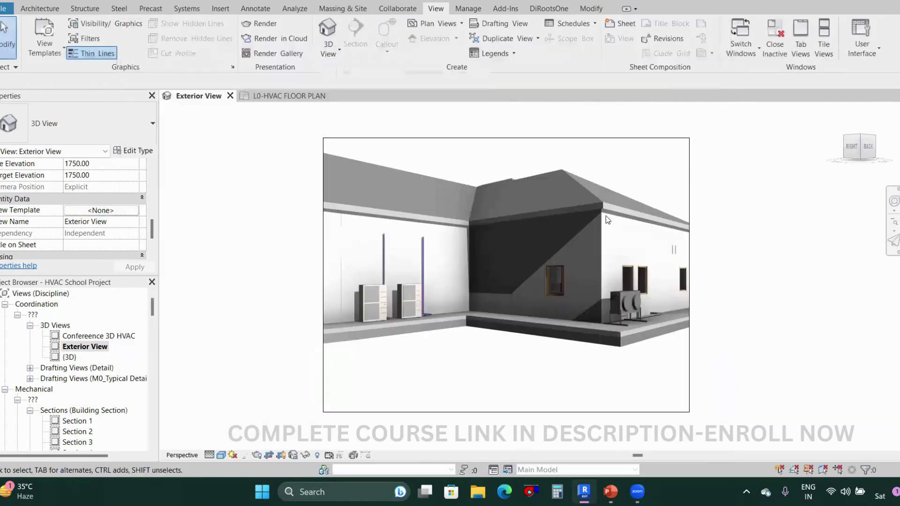
Nudge the house right then left, confirming the view template stays <None>
middle_click_drag(493, 357, 506, 357)
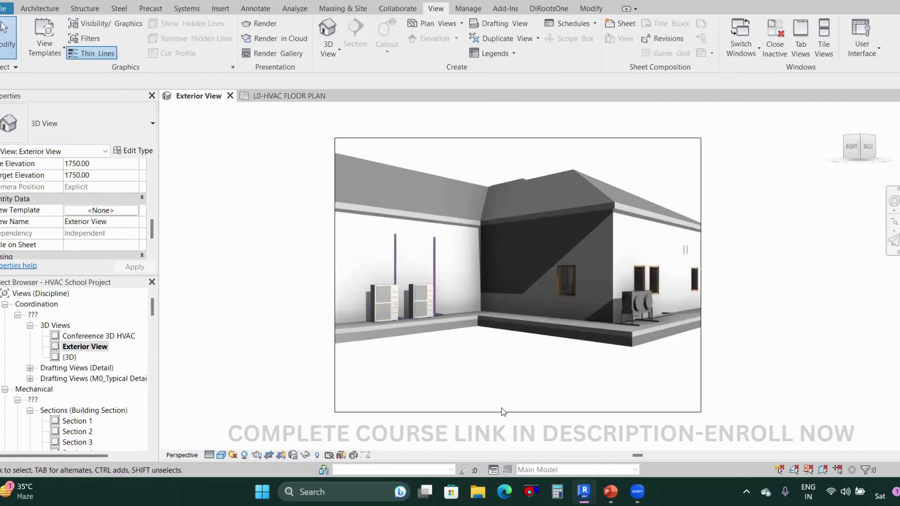
left_click(111, 213)
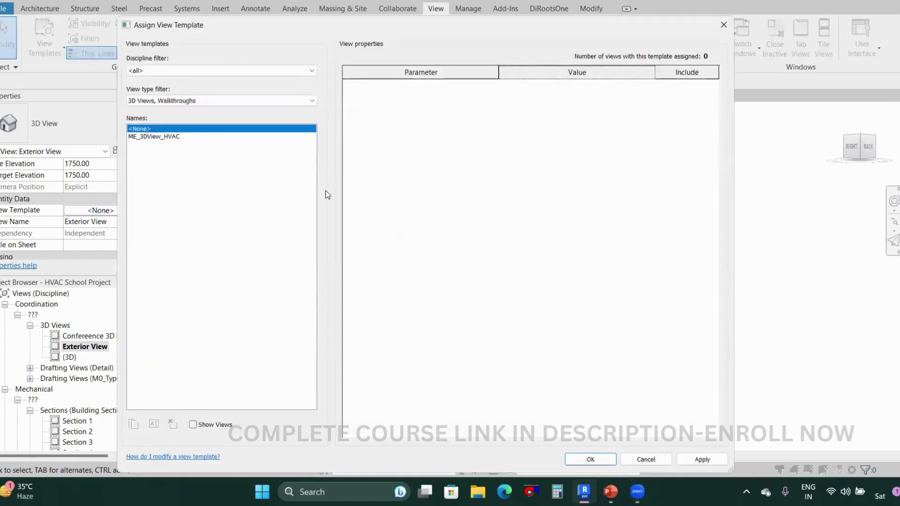
left_click(582, 462)
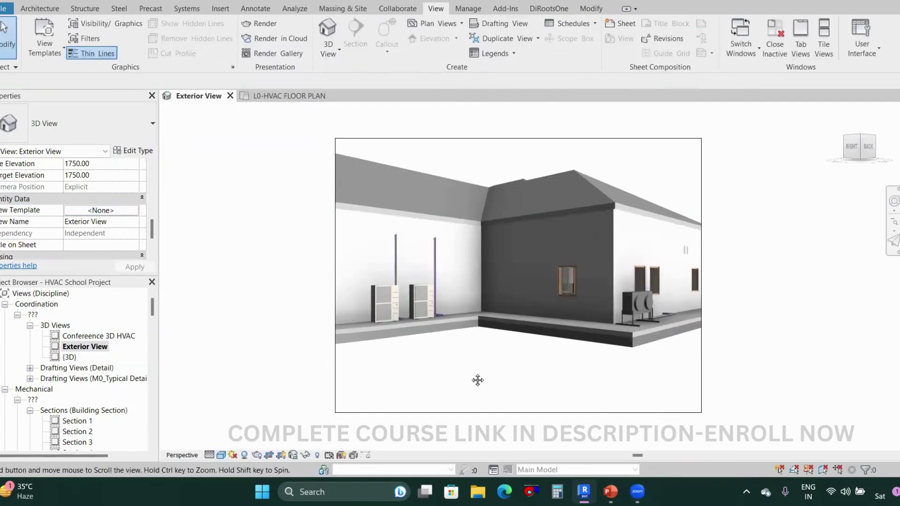
middle_click_drag(490, 361, 465, 363)
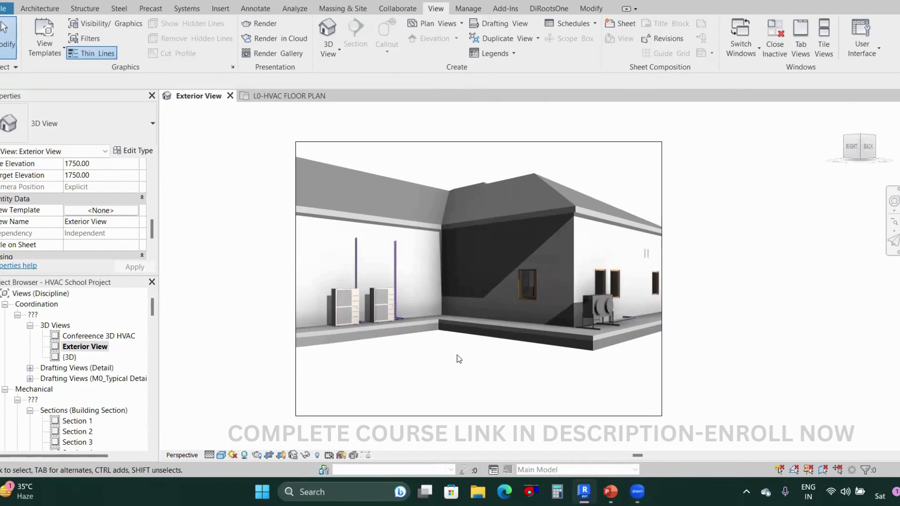
left_click(114, 213)
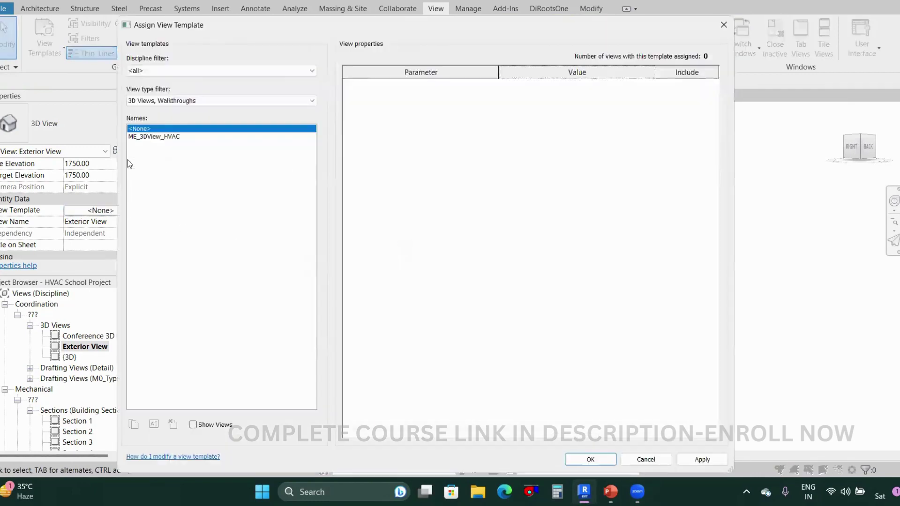
left_click(602, 460)
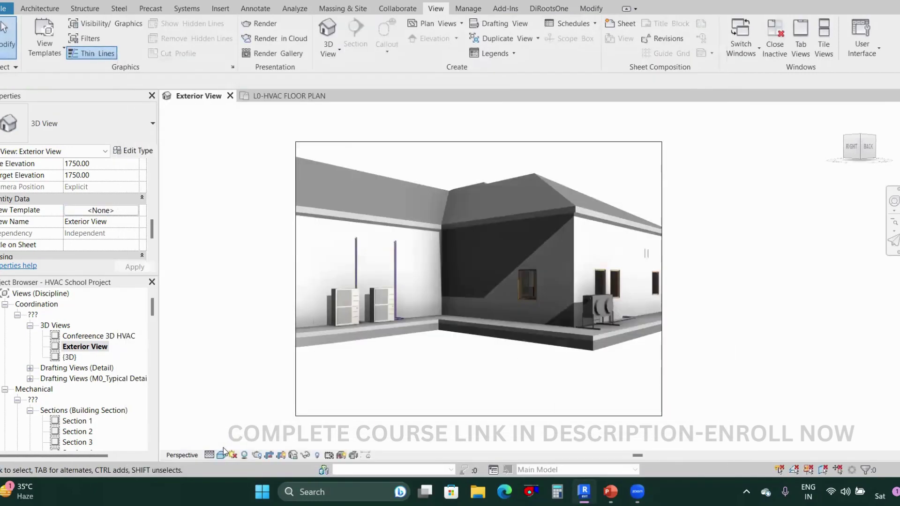
Set detail level to Fine, switch to Hidden Line, and shrink the crop region from its bottom edge
left_click(210, 453)
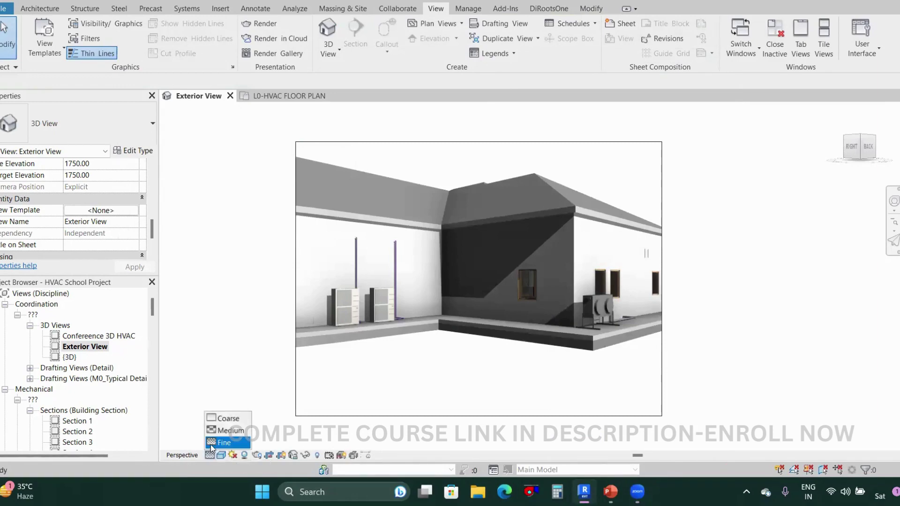
left_click(211, 443)
left_click(222, 455)
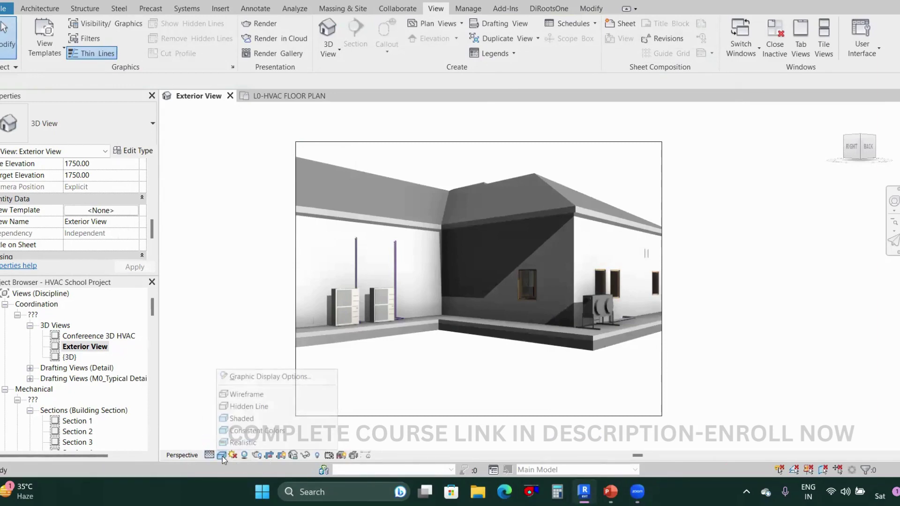
left_click(239, 406)
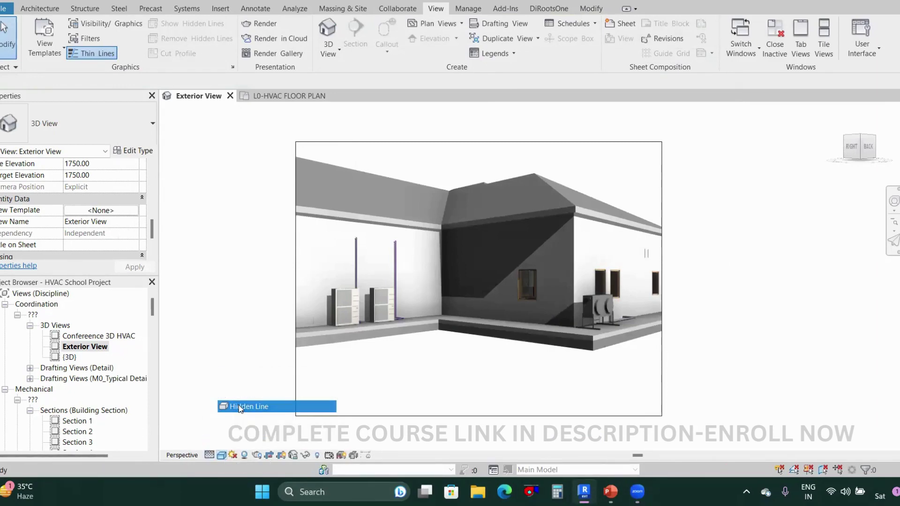
scroll(390, 366, "up", 3)
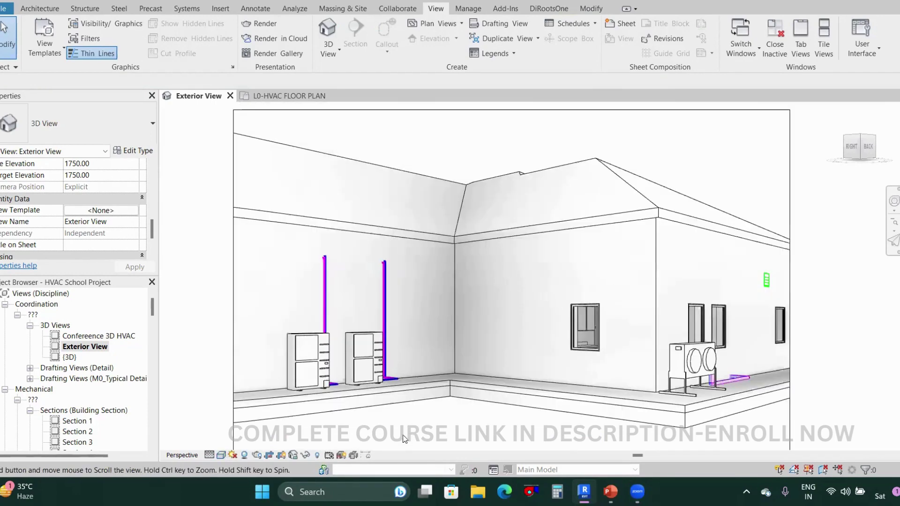
scroll(370, 374, "down", 4)
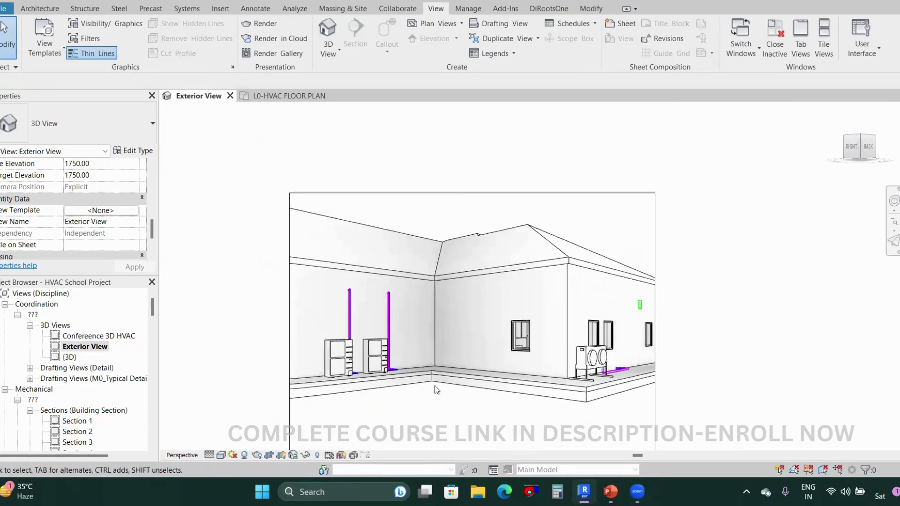
left_click(475, 389)
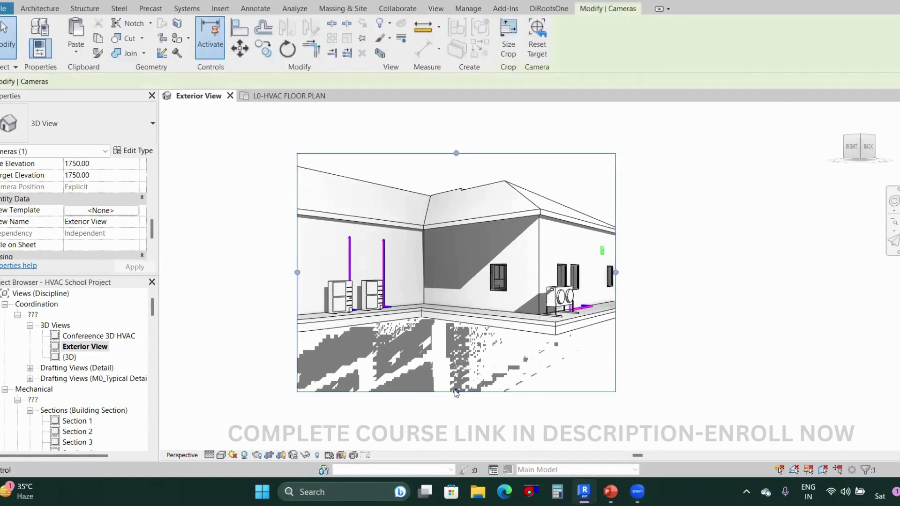
left_click_drag(455, 333, 457, 335)
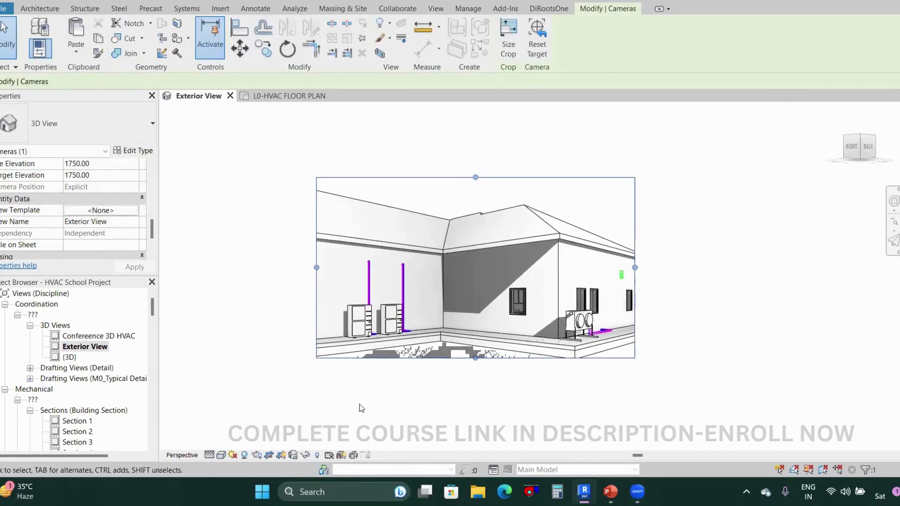
Try Shaded and Realistic styles, re-centre the building, then return to Hidden Line
left_click(220, 455)
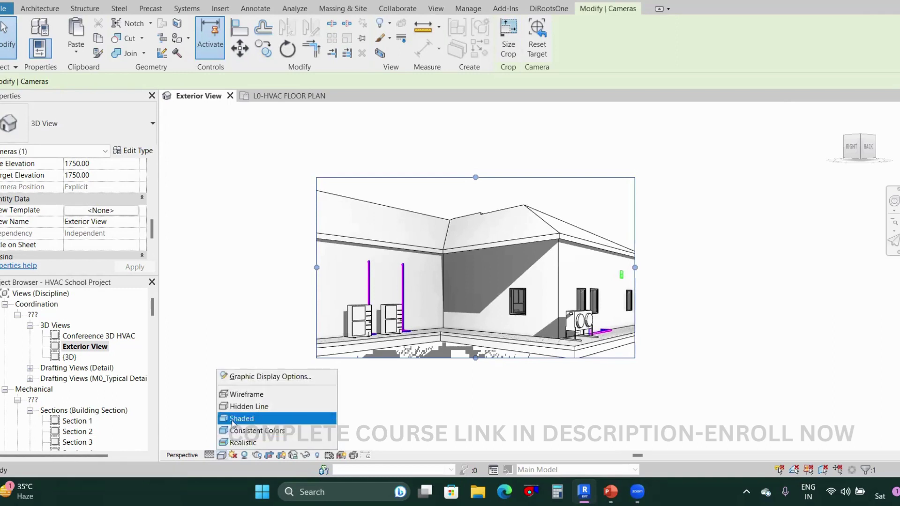
left_click(248, 416)
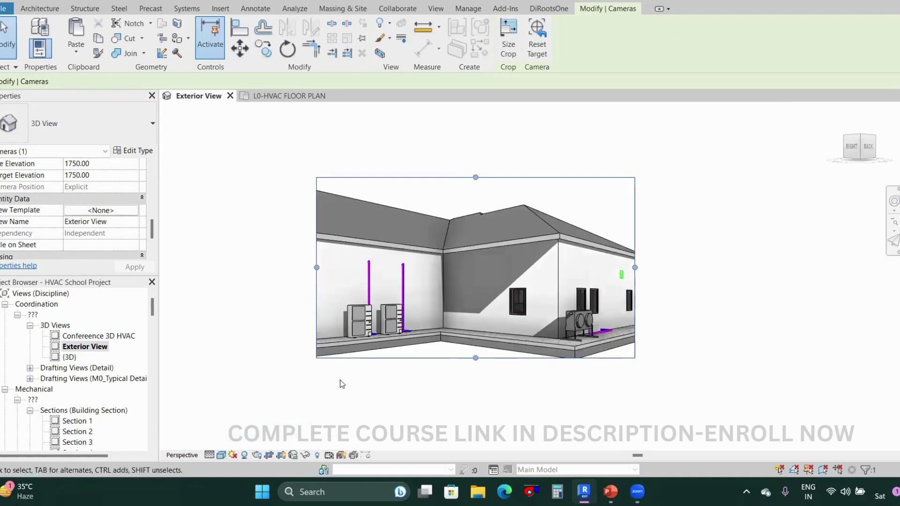
left_click(221, 455)
left_click(225, 442)
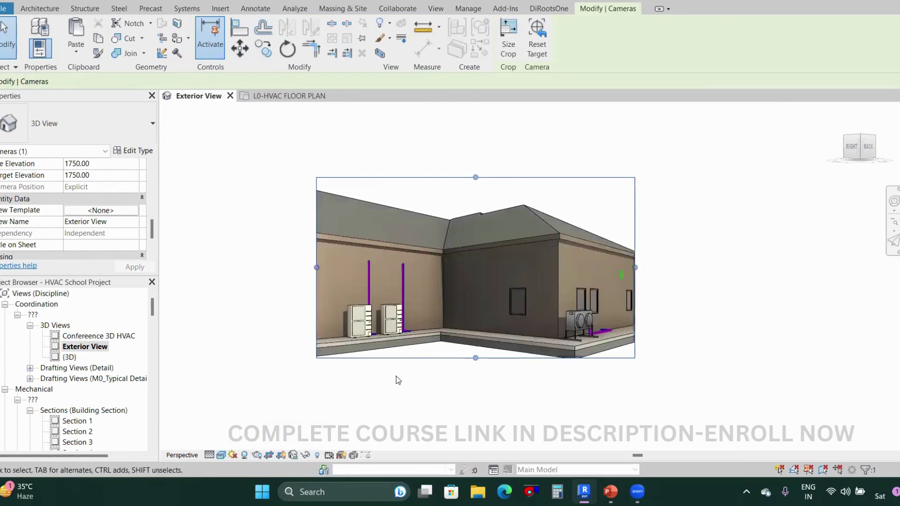
scroll(414, 380, "up", 2)
scroll(458, 358, "up", 2)
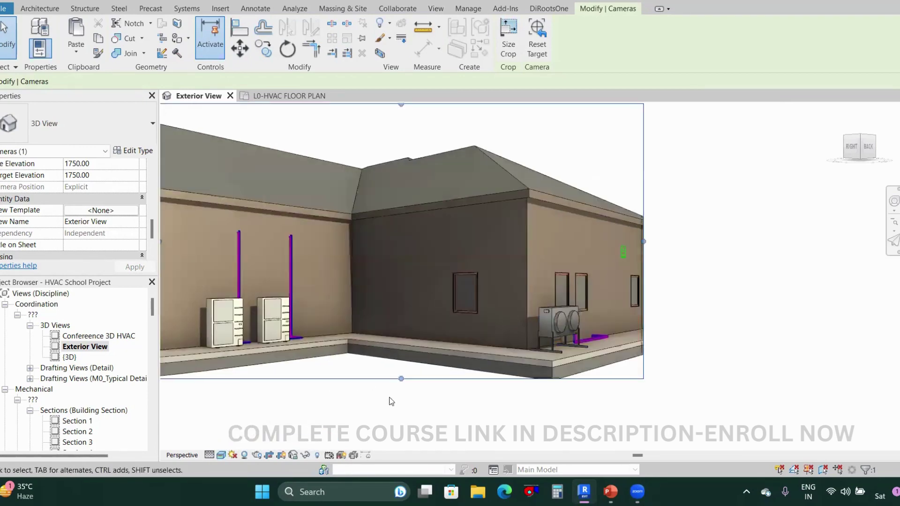
middle_click_drag(392, 401, 512, 411)
middle_click_drag(481, 418, 466, 423)
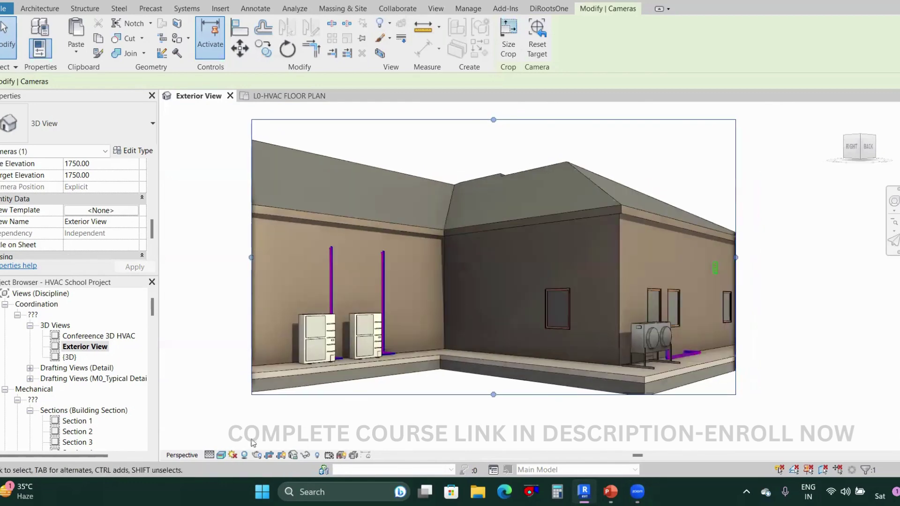
left_click(222, 456)
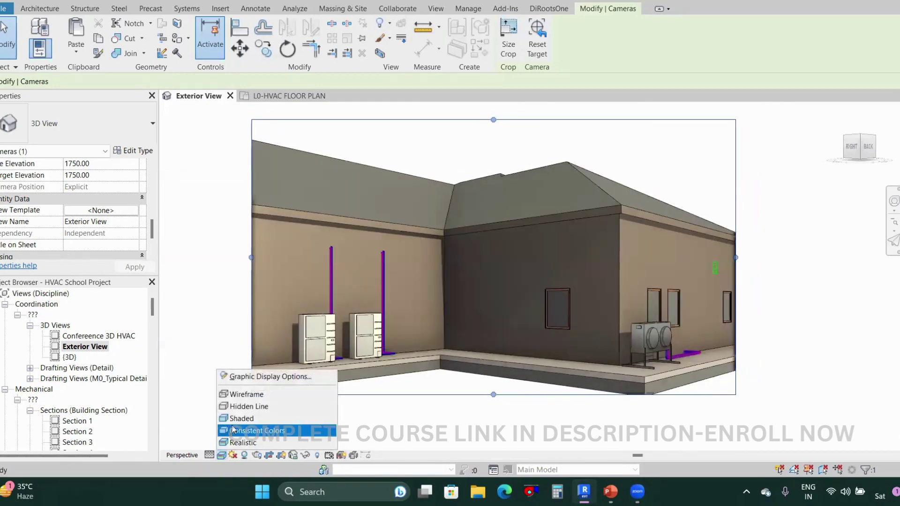
left_click(247, 407)
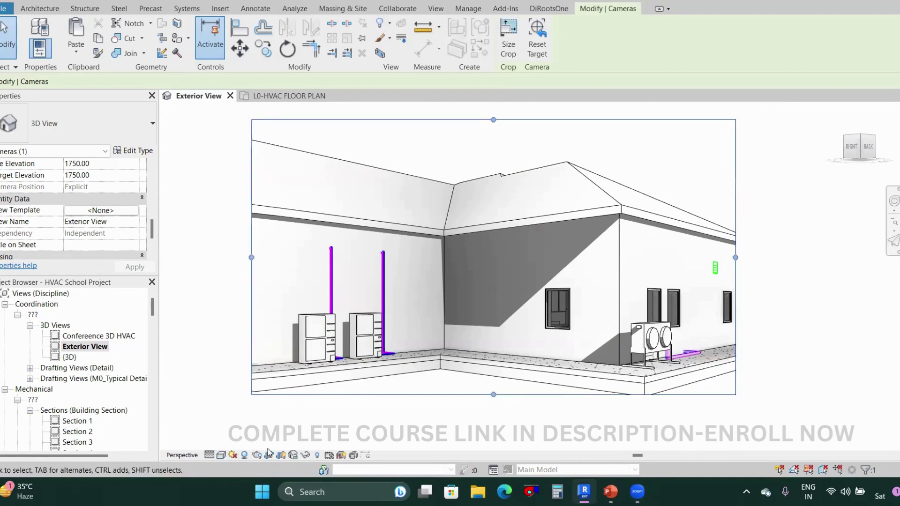
Toggle shadows off and back on, and settle on the Shaded visual style
left_click(244, 455)
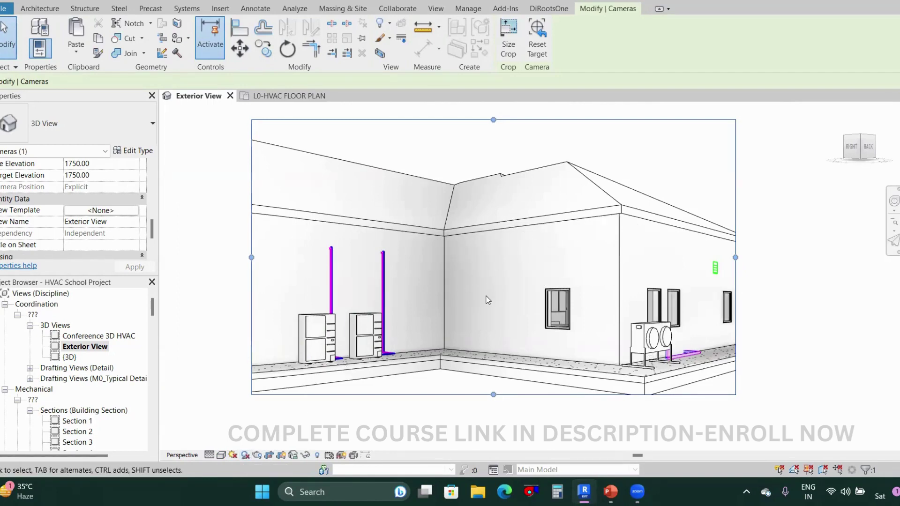
left_click(245, 455)
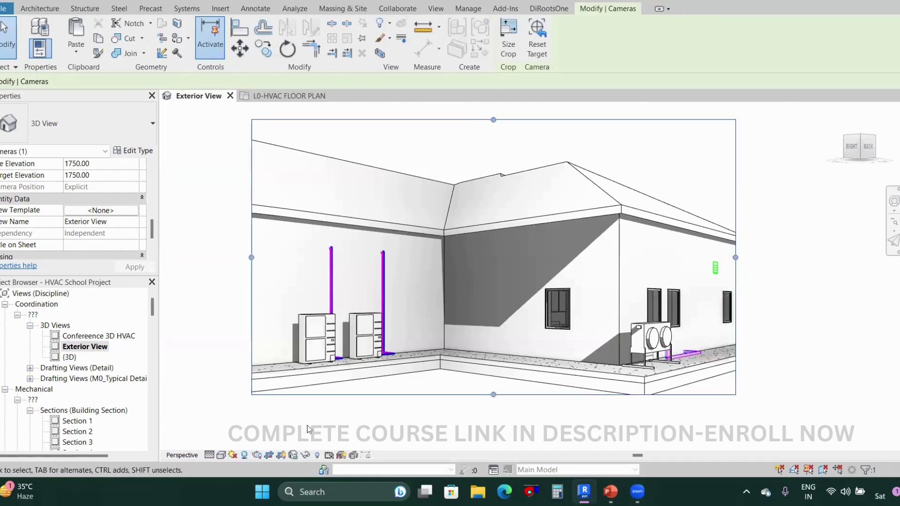
left_click(221, 455)
left_click(244, 419)
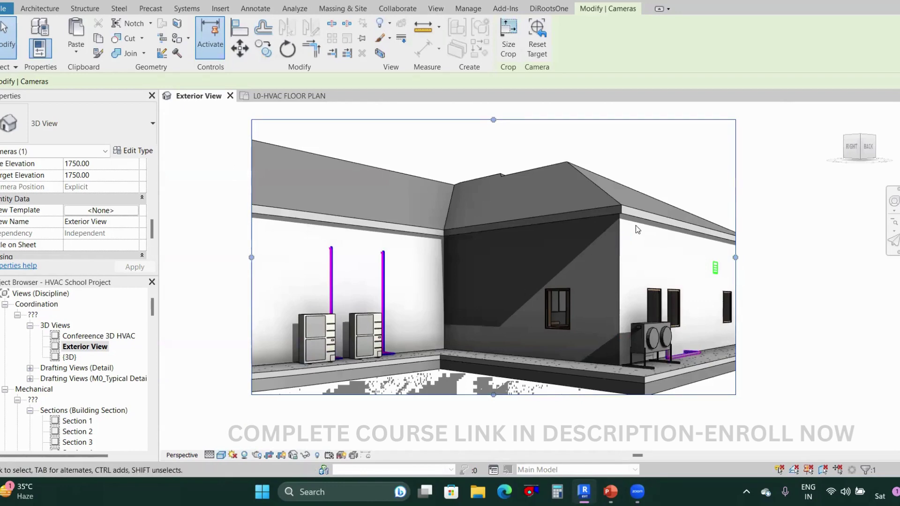
scroll(637, 224, "up", 5)
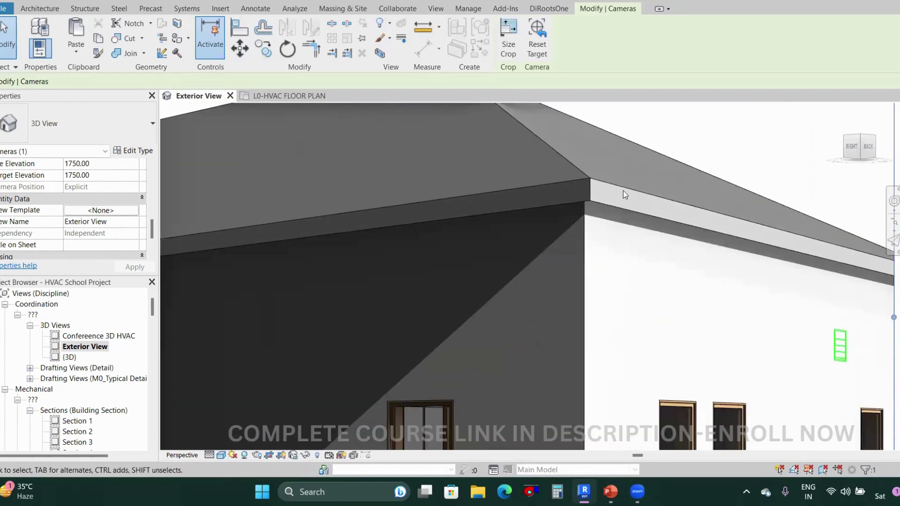
scroll(589, 299, "down", 3)
scroll(656, 403, "up", 5)
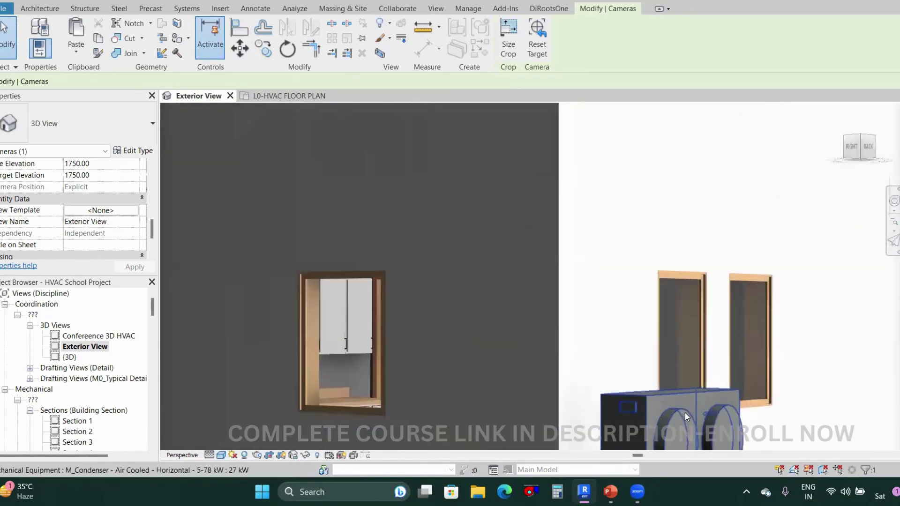
scroll(668, 390, "down", 2)
scroll(660, 387, "down", 4)
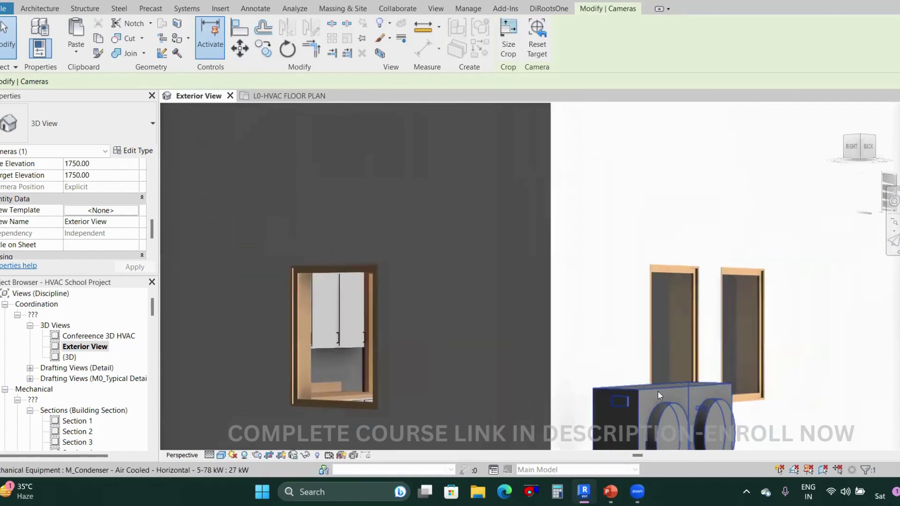
scroll(512, 372, "down", 5)
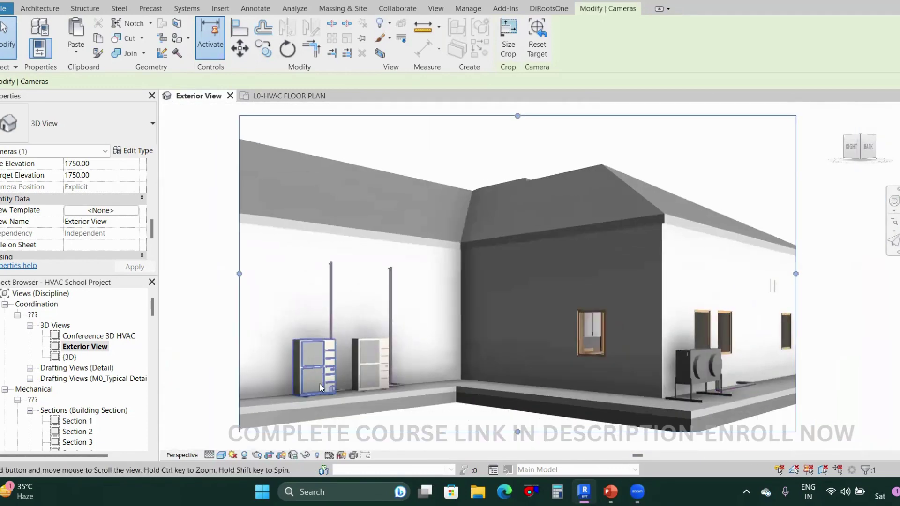
left_click(220, 455)
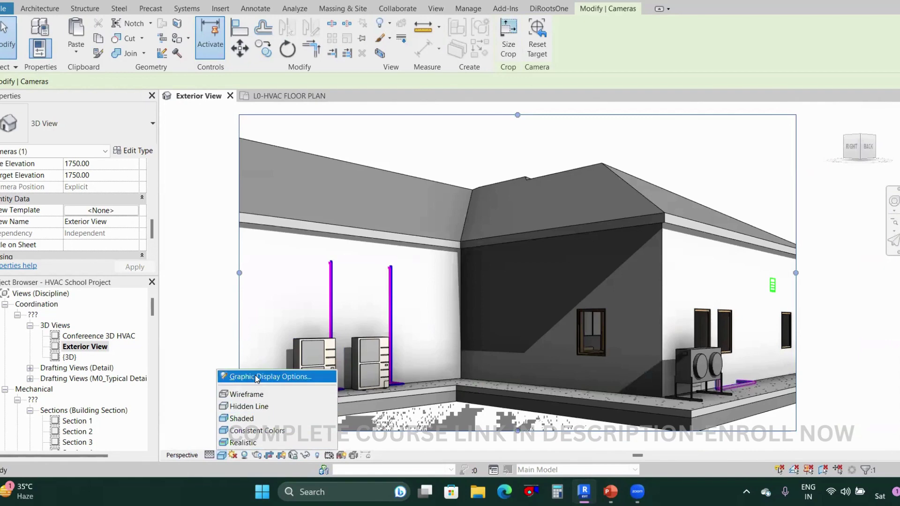
Turn off Show Edges in Graphic Display Options, keeping cast and ambient shadows on
left_click(263, 374)
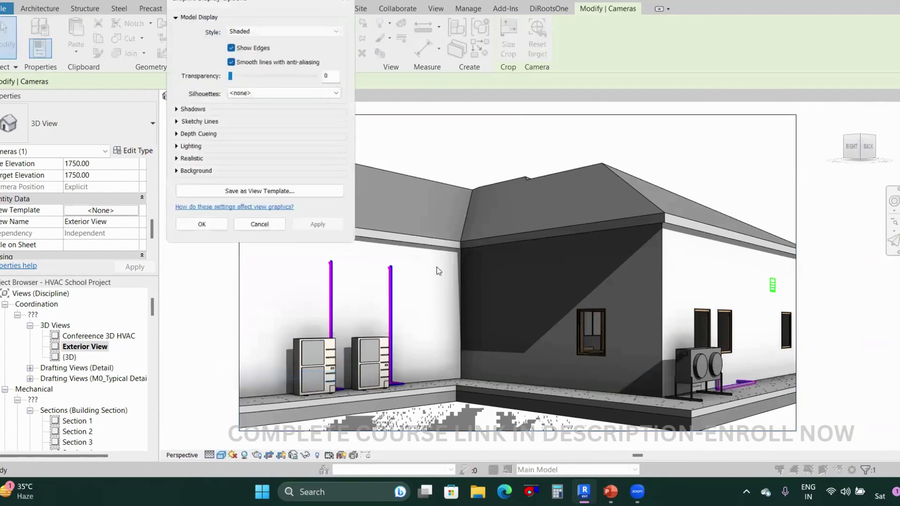
left_click(230, 48)
left_click(176, 111)
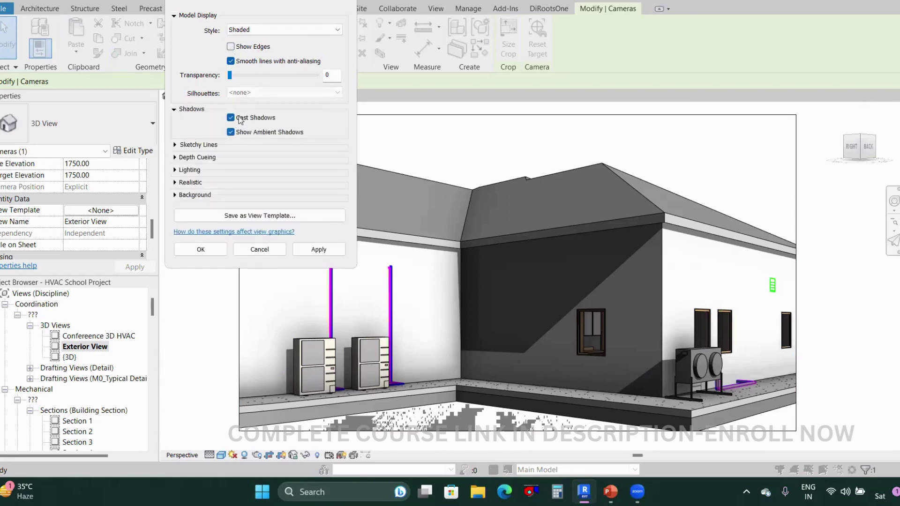
left_click(211, 252)
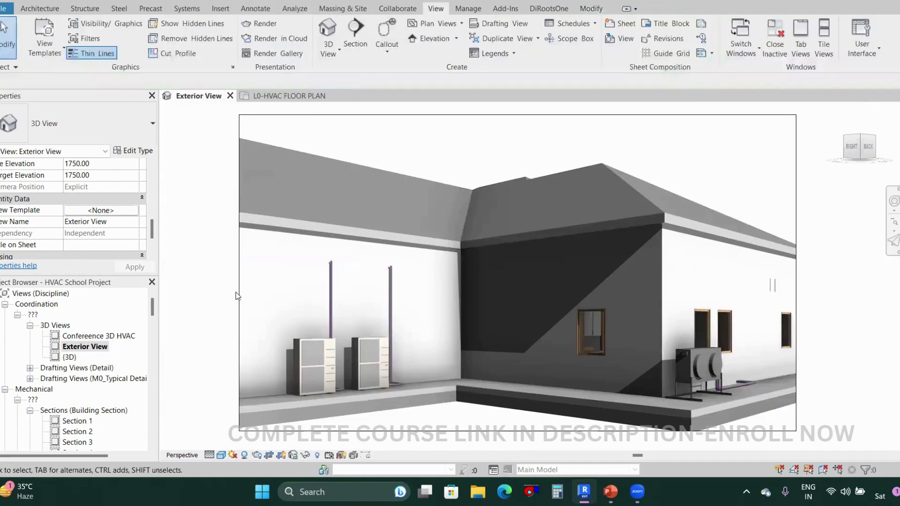
Pan to show the crop boundary and switch the view to Hidden Line
scroll(697, 255, "up", 2)
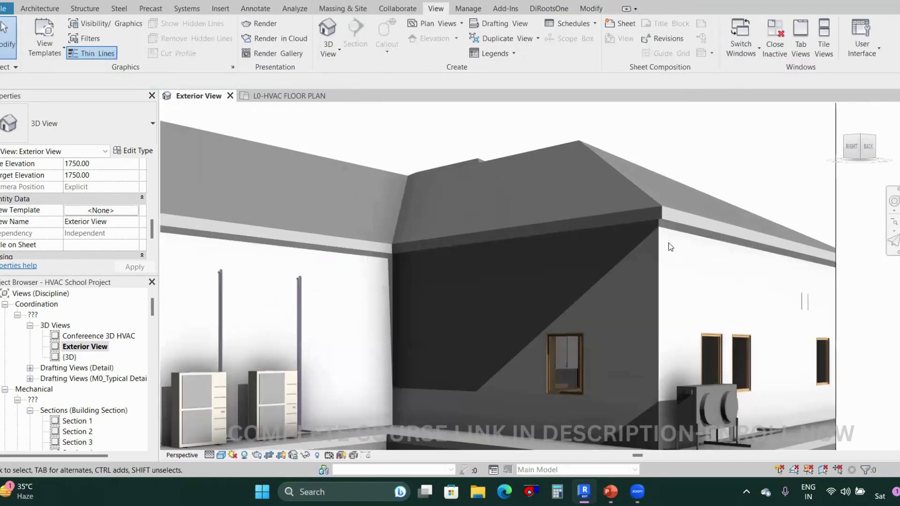
scroll(603, 243, "down", 2)
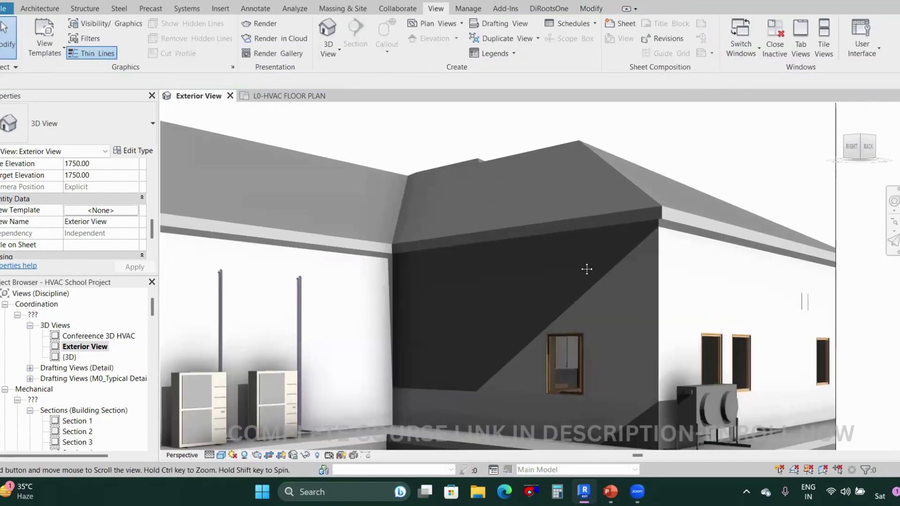
middle_click_drag(588, 258, 571, 292)
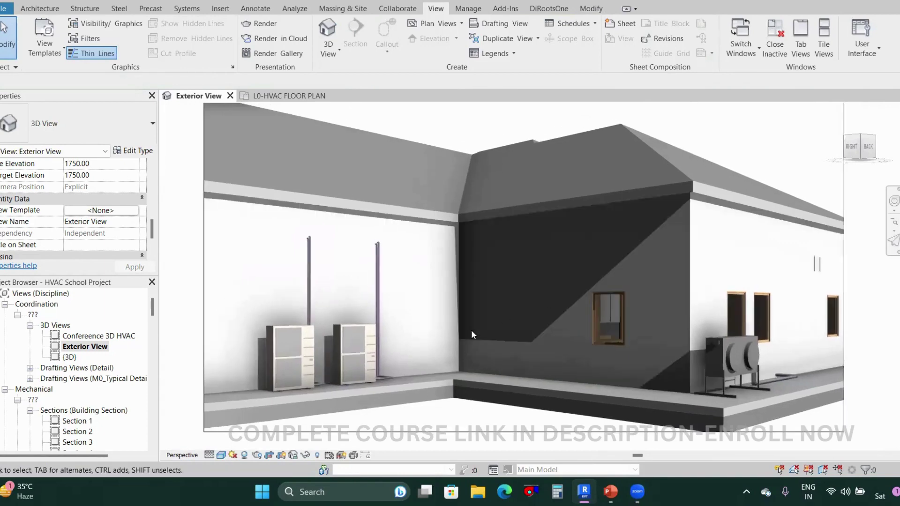
left_click(221, 454)
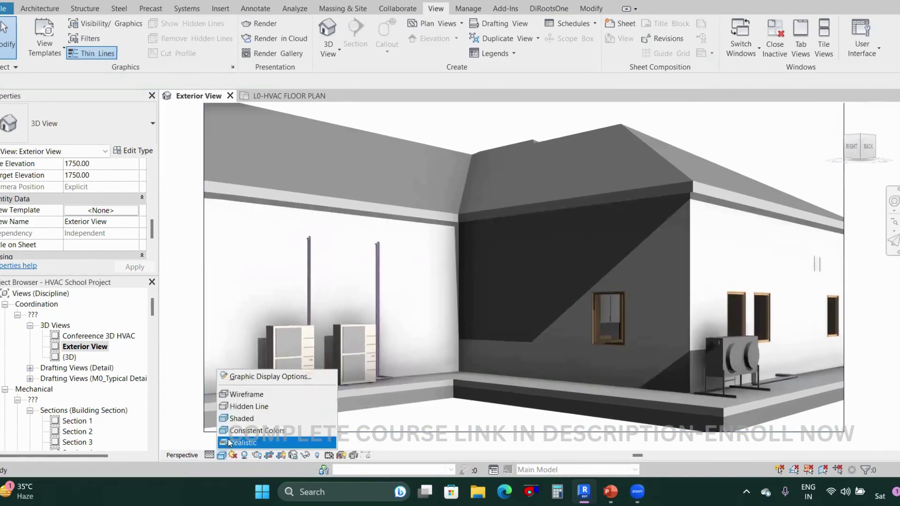
left_click(240, 407)
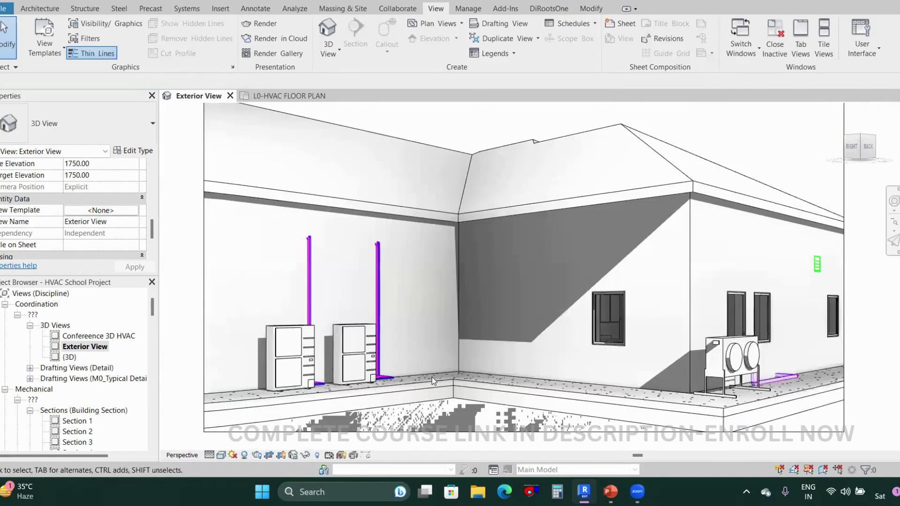
Reopen Graphic Display Options and confirm the current settings
left_click(221, 456)
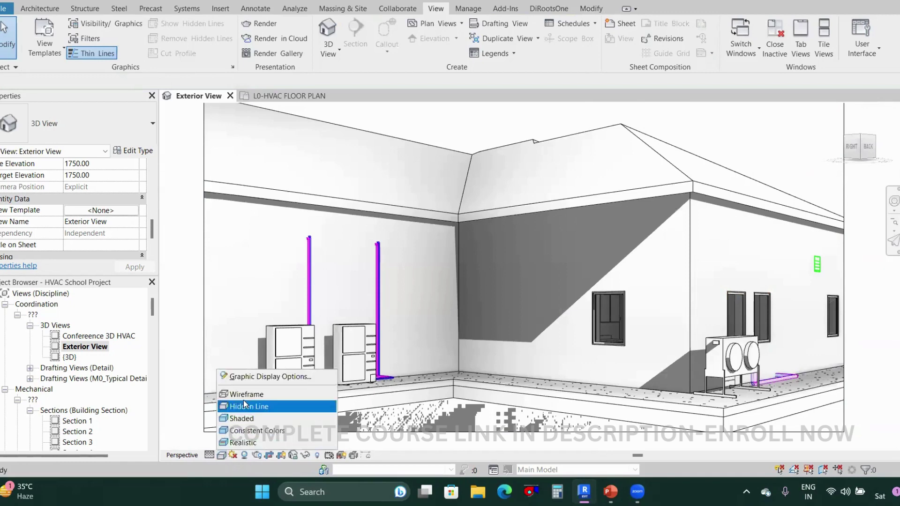
left_click(243, 375)
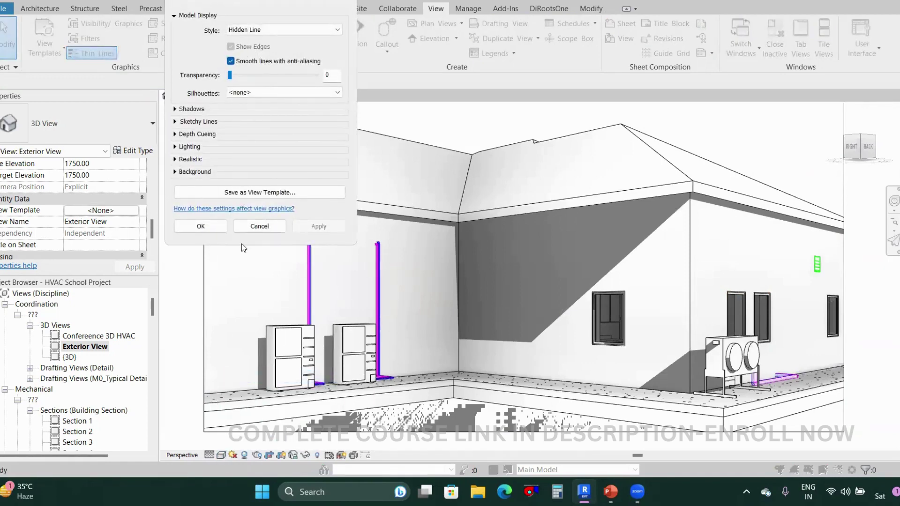
left_click(201, 226)
Switch the view to Shaded and pan the frame slightly right and down
scroll(418, 379, "down", 3)
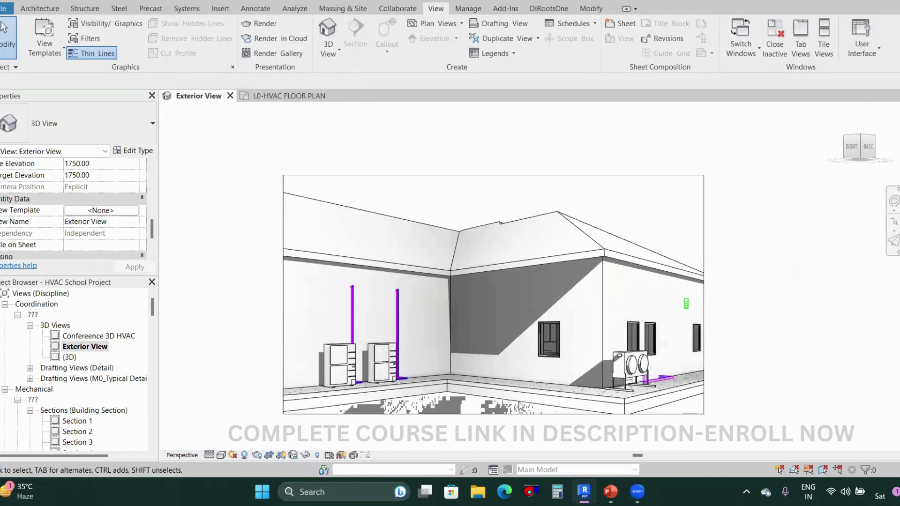
scroll(484, 353, "up", 2)
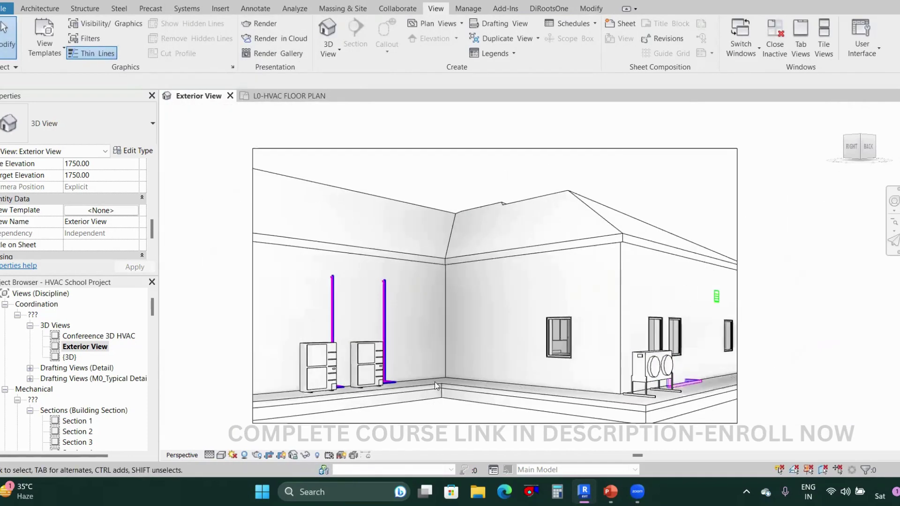
left_click(232, 455)
left_click(253, 416)
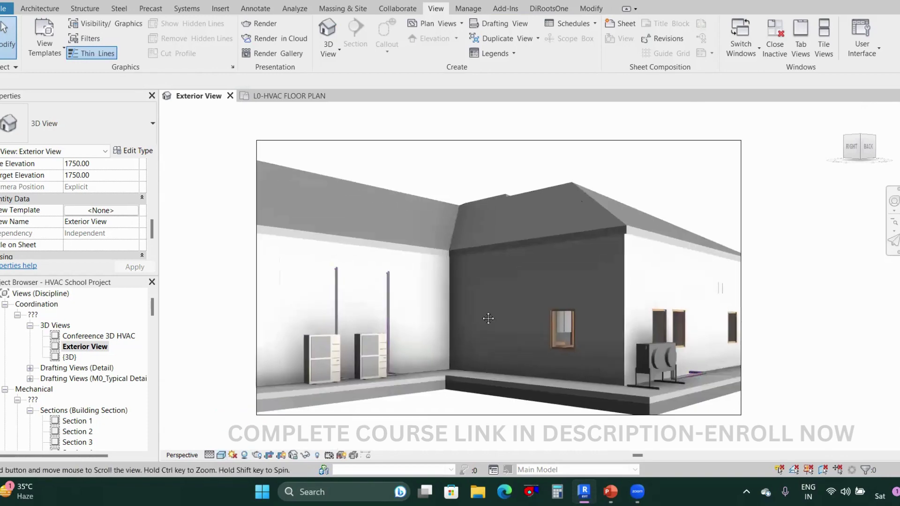
scroll(504, 328, "up", 1)
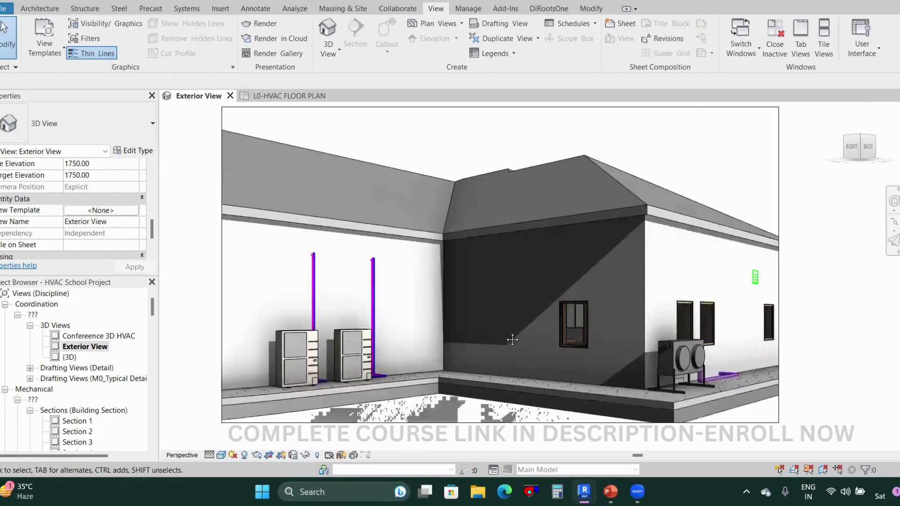
middle_click_drag(504, 328, 511, 345)
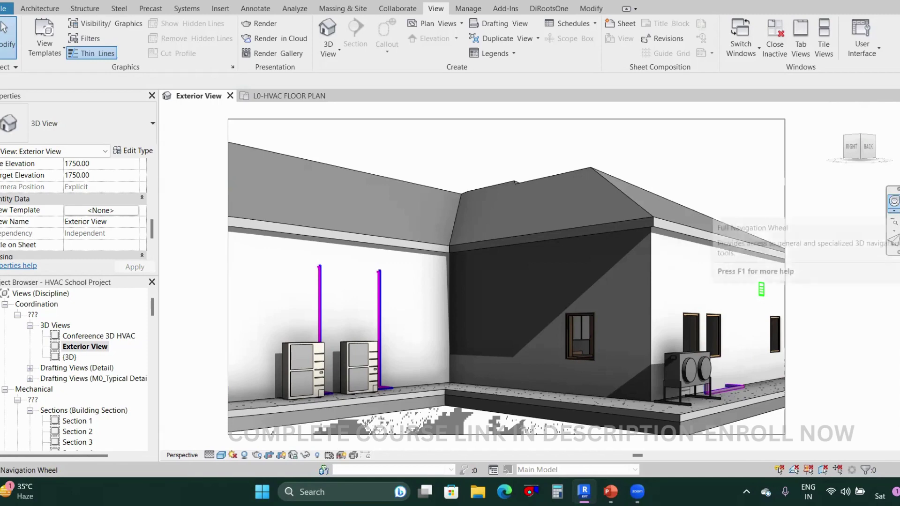
Widen the camera's focal length using the navigation wheel, keeping the view Shaded
left_click(893, 201)
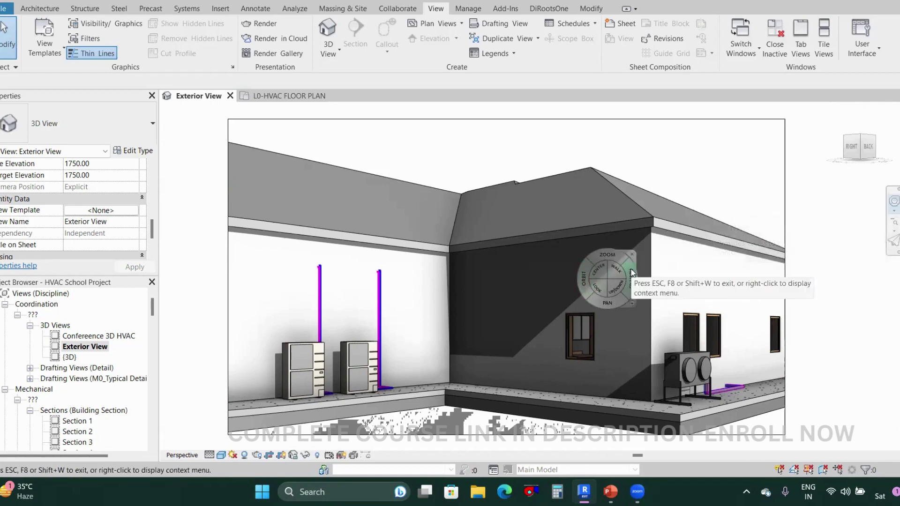
right_click(631, 274)
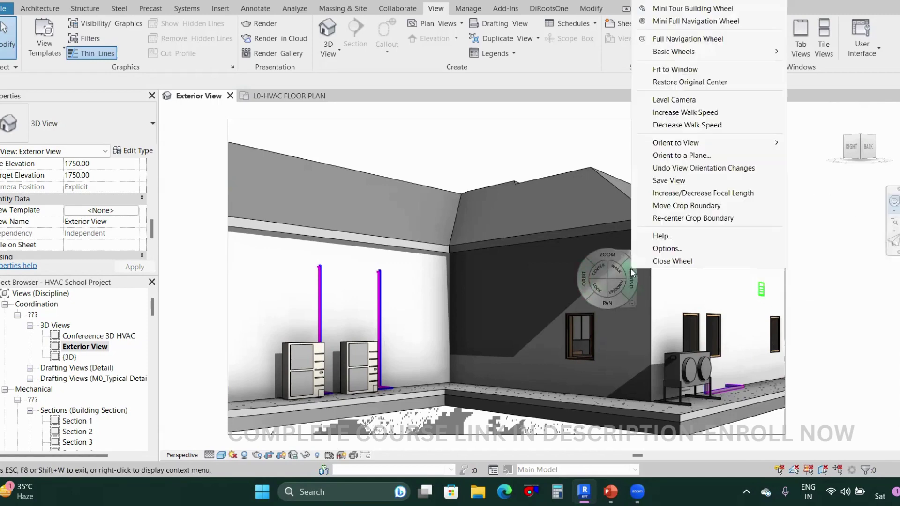
left_click(668, 197)
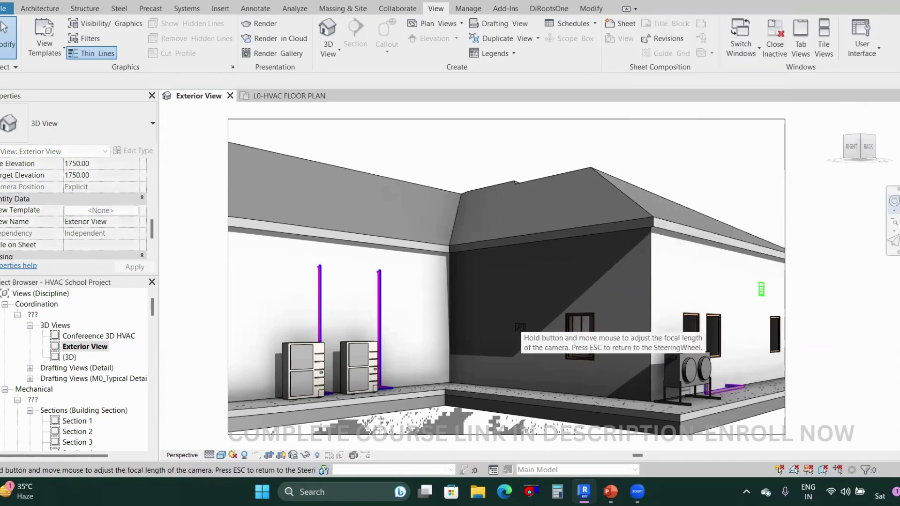
left_click_drag(520, 320, 508, 434)
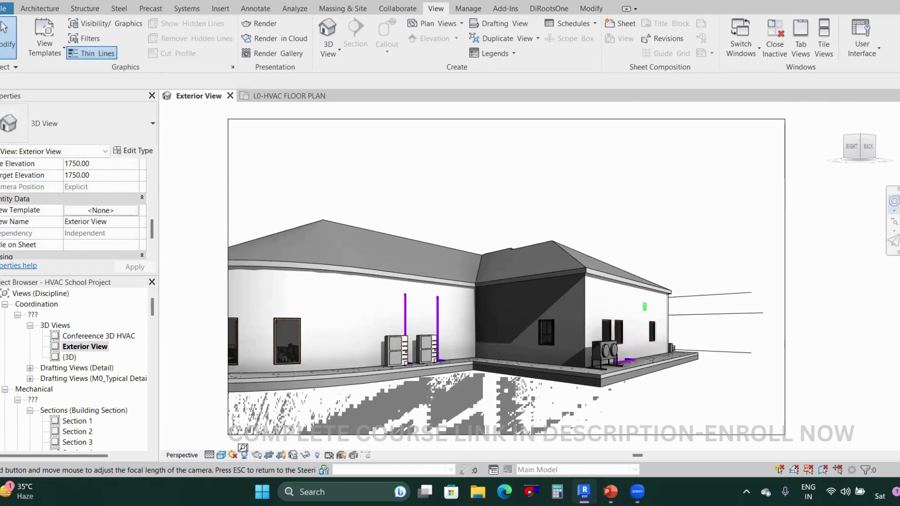
left_click(221, 456)
left_click(249, 425)
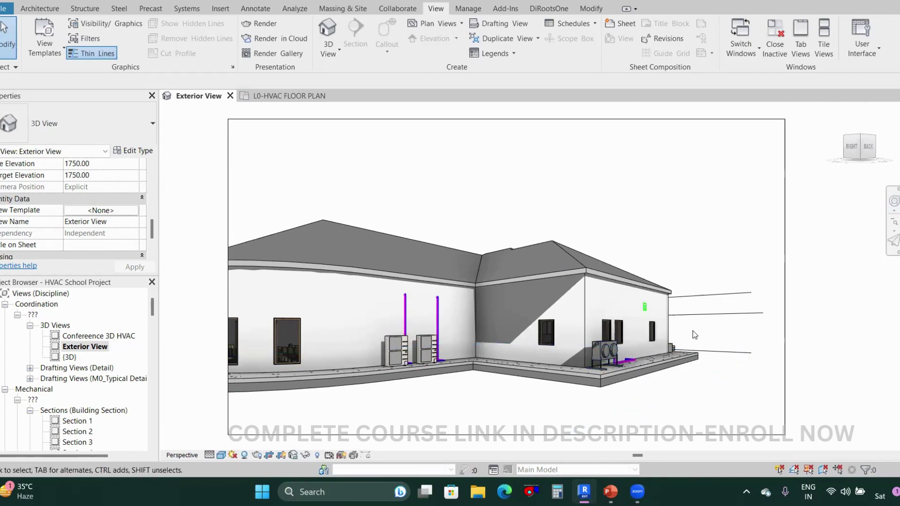
Orbit and pan the camera slightly to recentre the building in the frame
mouse_move(694, 334)
middle_mouse_down("shift")
mouse_move(577, 356)
mouse_move(499, 351)
mouse_move(684, 348)
middle_mouse_up("shift")
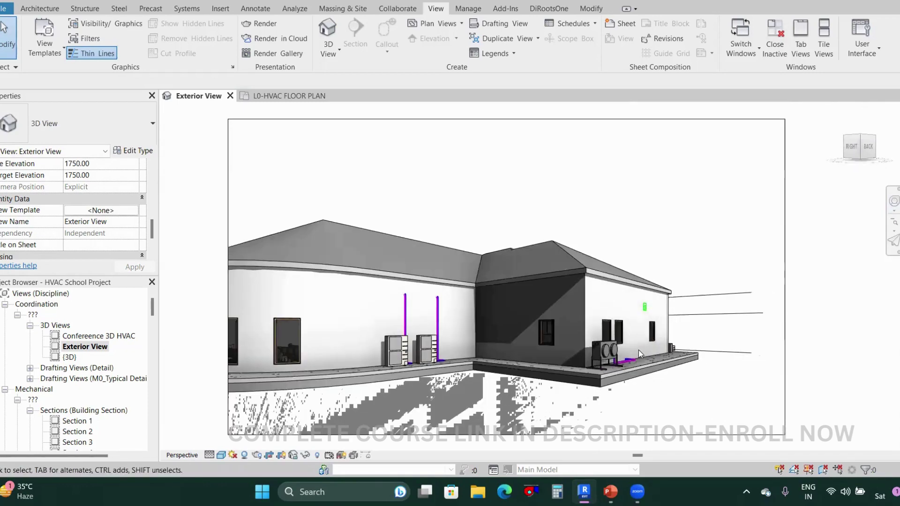
middle_click_drag(580, 396, 600, 405)
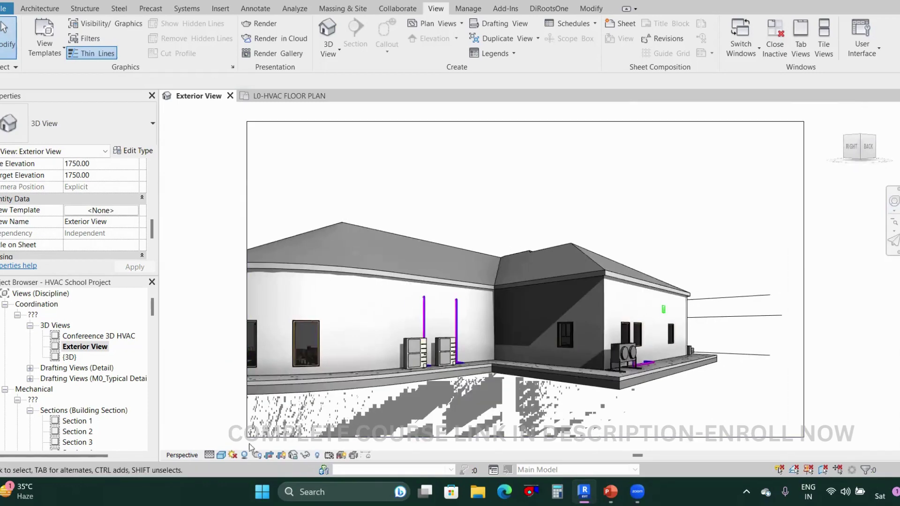
left_click(220, 455)
Switch to Consistent Colors and pull the crop region's bottom, top and right edges inward
left_click(253, 430)
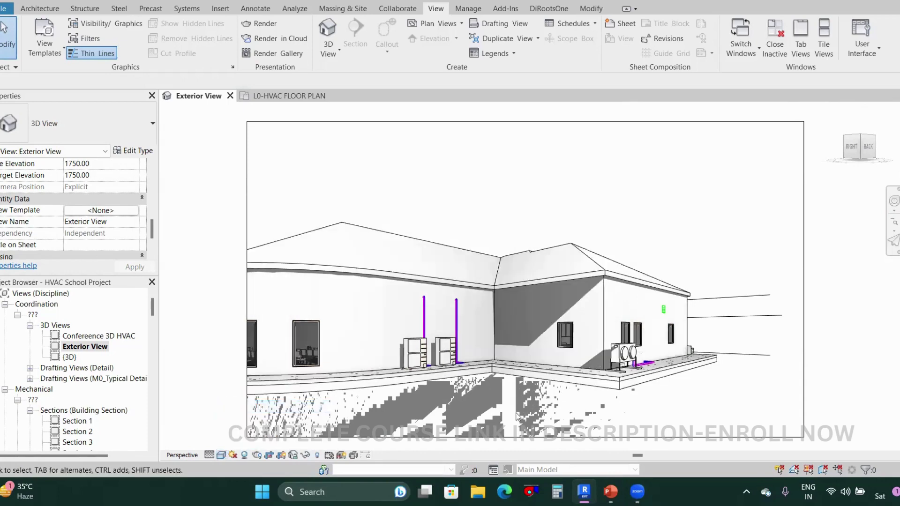
left_click(526, 438)
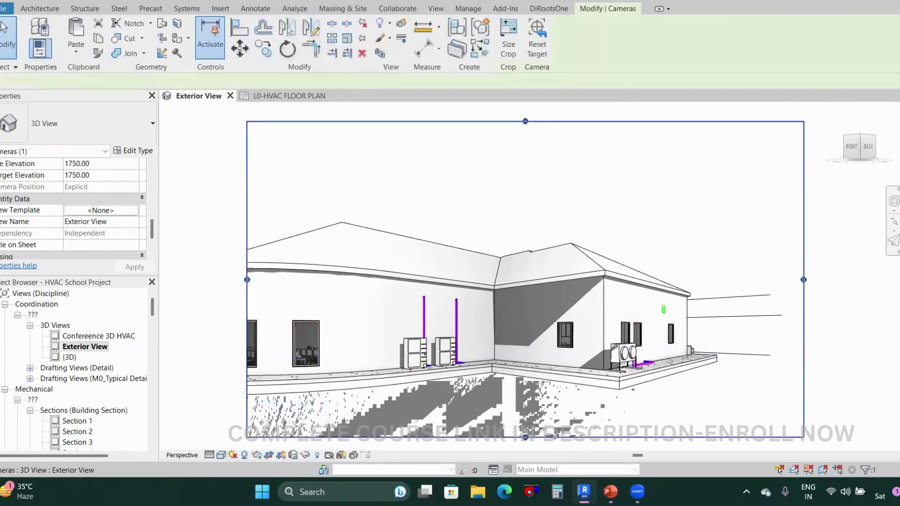
left_click_drag(525, 437, 525, 401)
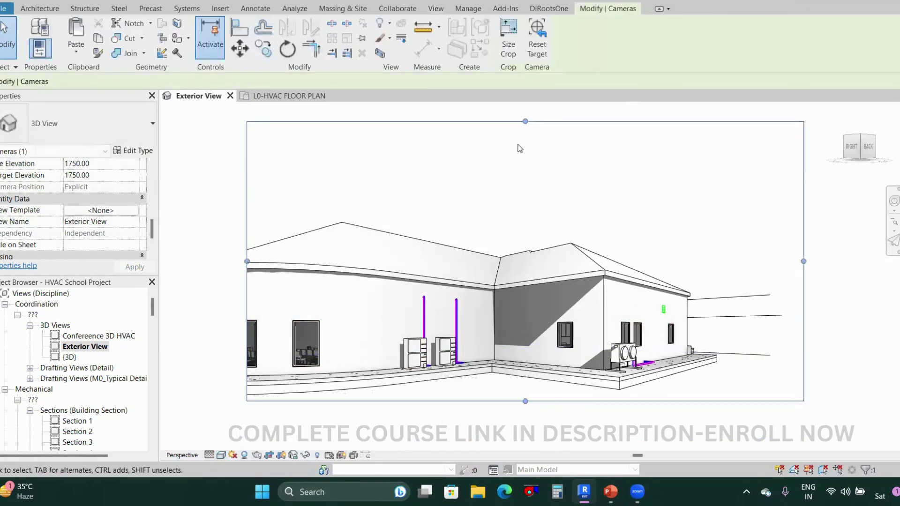
left_click_drag(525, 121, 526, 192)
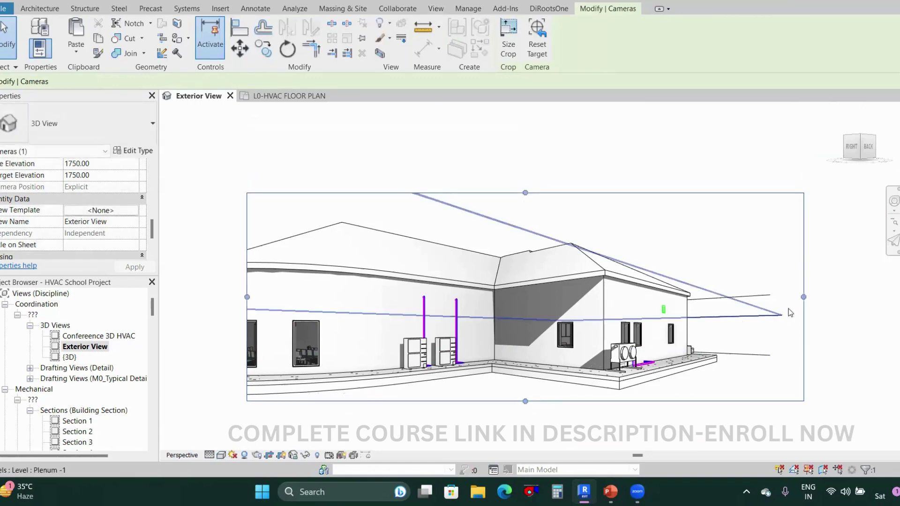
left_click_drag(803, 297, 708, 311)
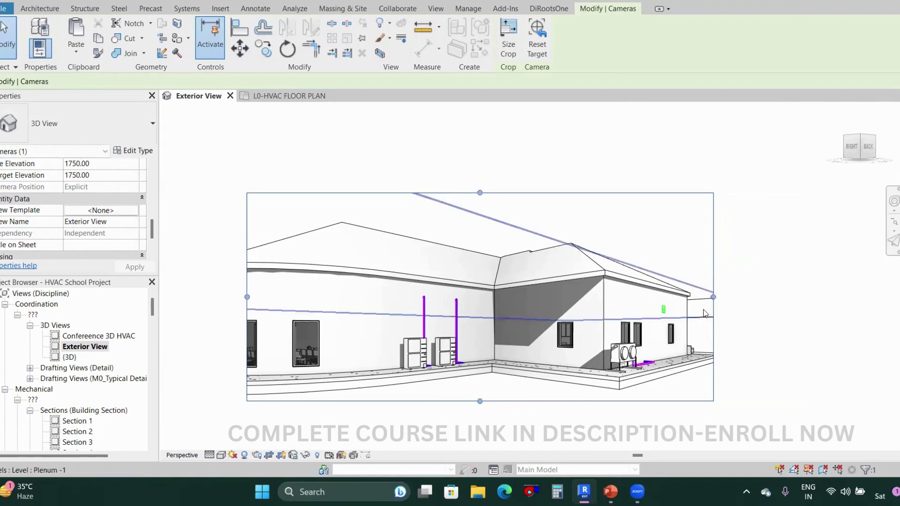
left_click(764, 336)
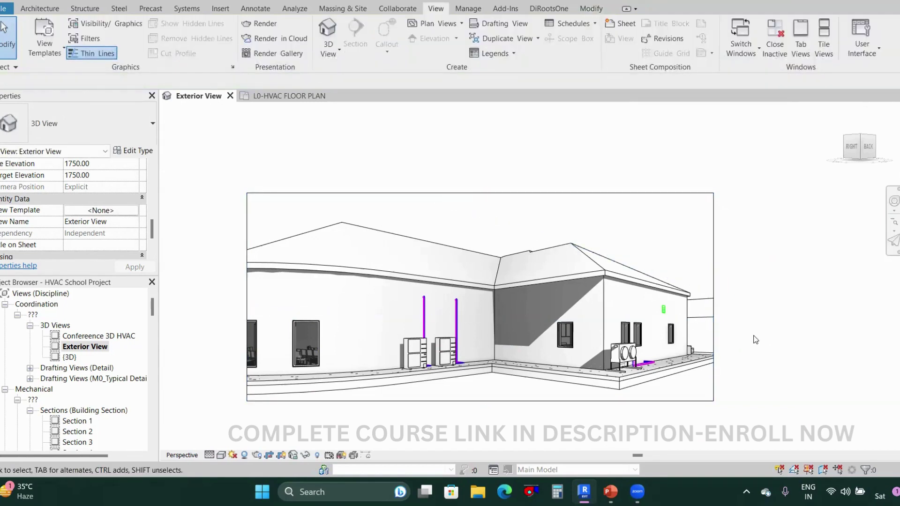
Uncheck the Levels annotation category via VG, then nudge the view slightly right
key("v")
key("g")
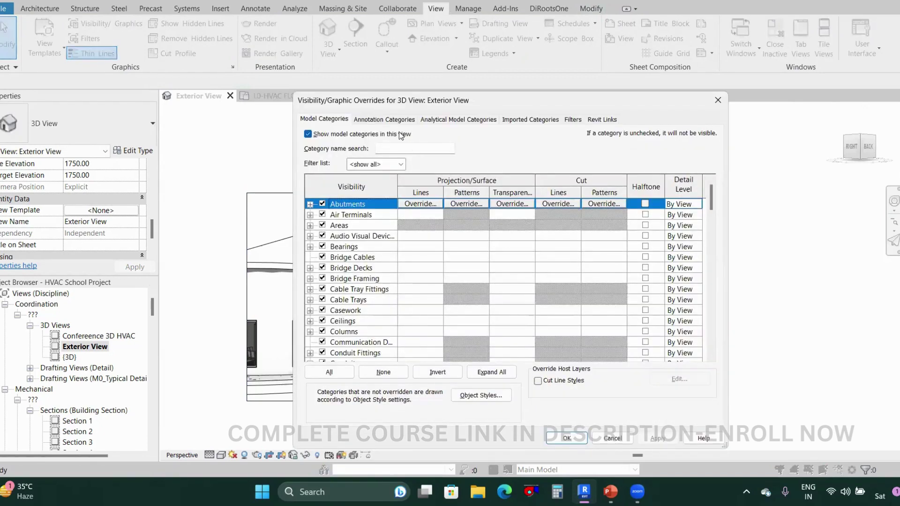
left_click(380, 121)
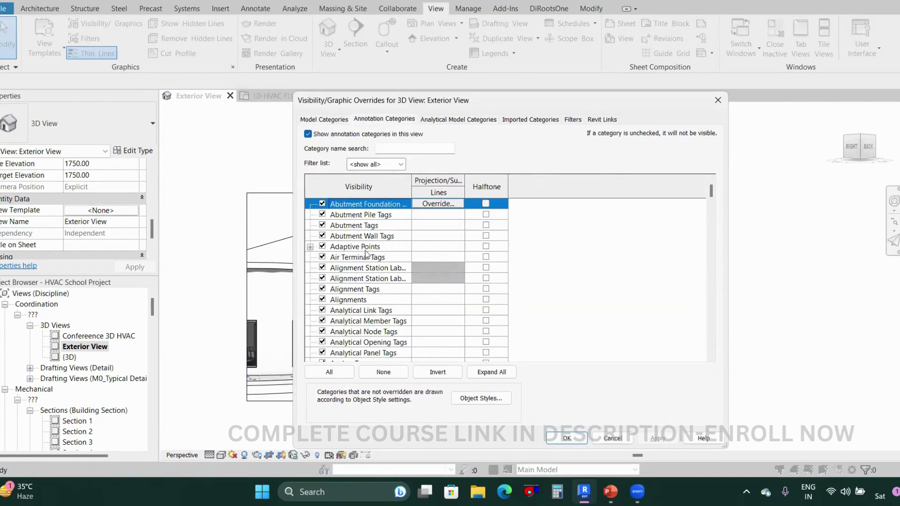
scroll(361, 313, "down", 3)
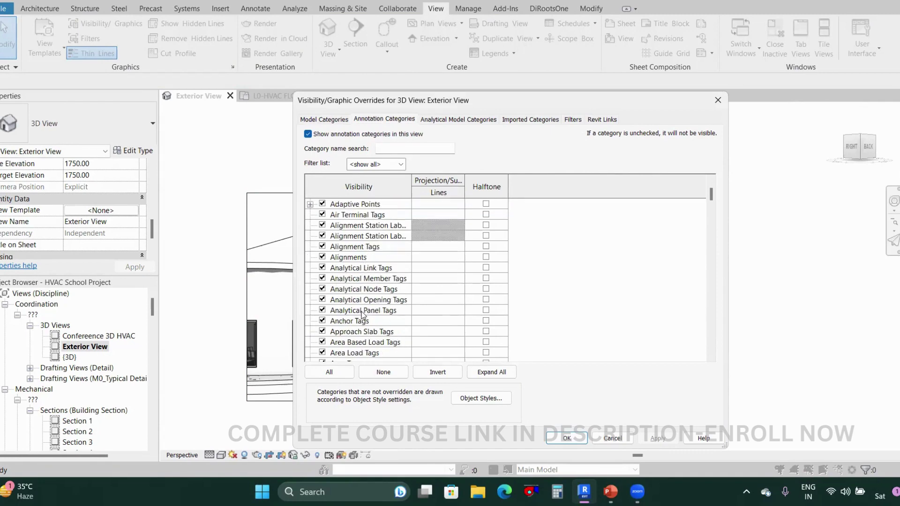
left_click(362, 311)
key("l")
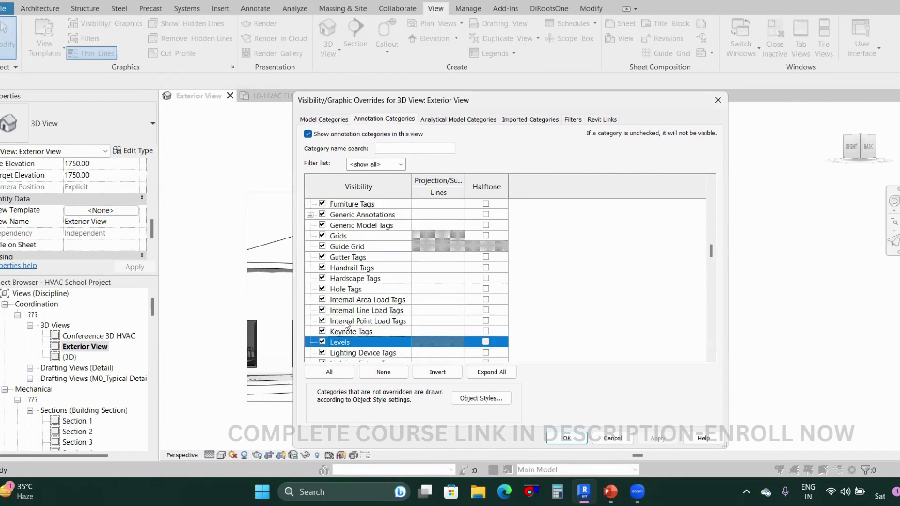
left_click(567, 438)
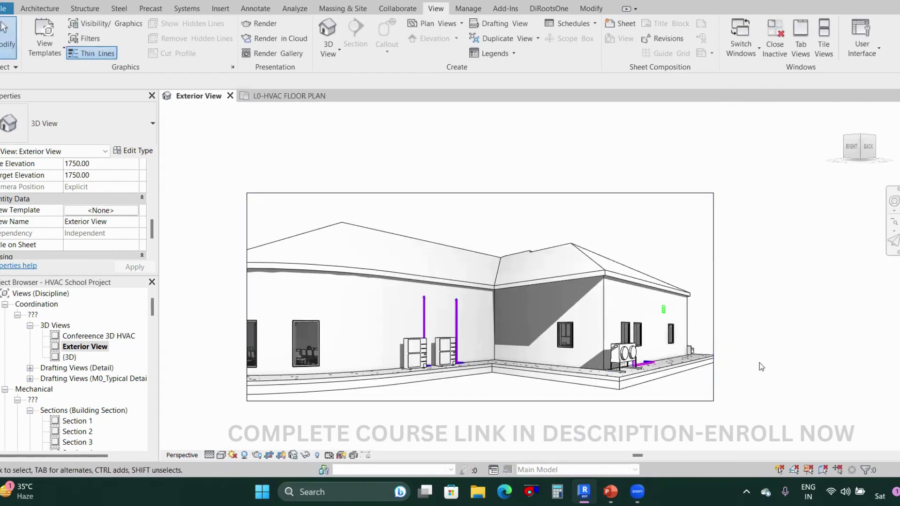
middle_click(770, 345)
middle_click_drag(770, 345, 767, 340)
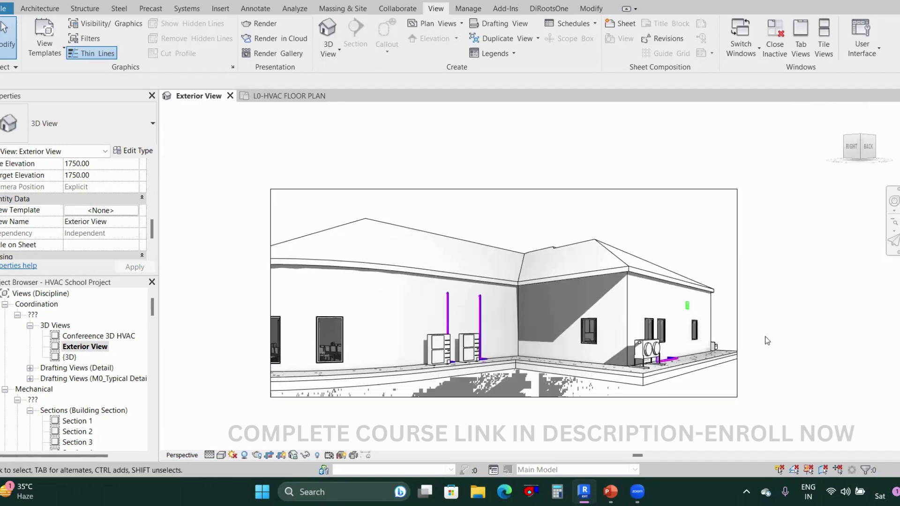